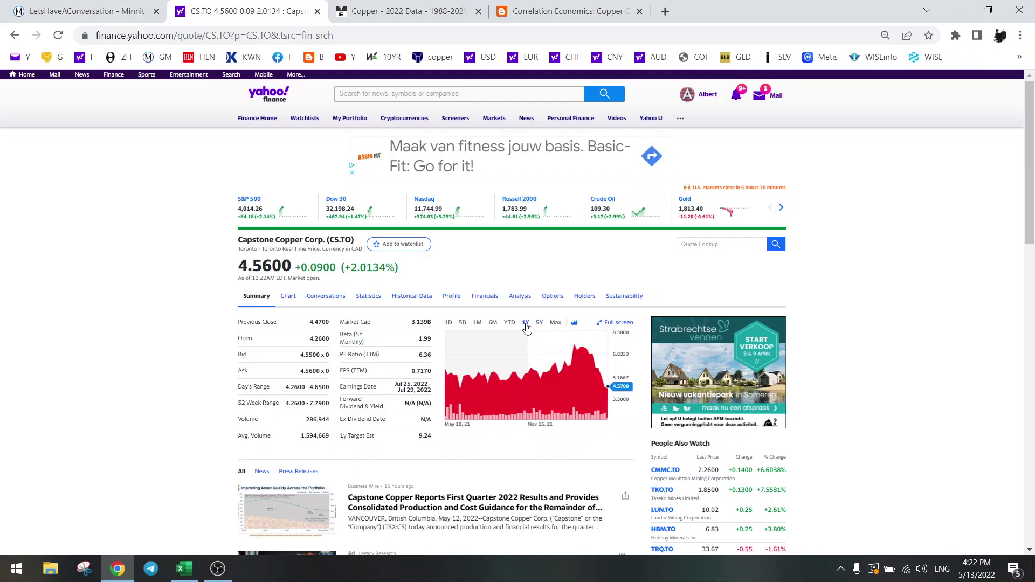
Switch to the Trading Economics 'Copper - 2022 Data' page and its five-year price chart
click(404, 12)
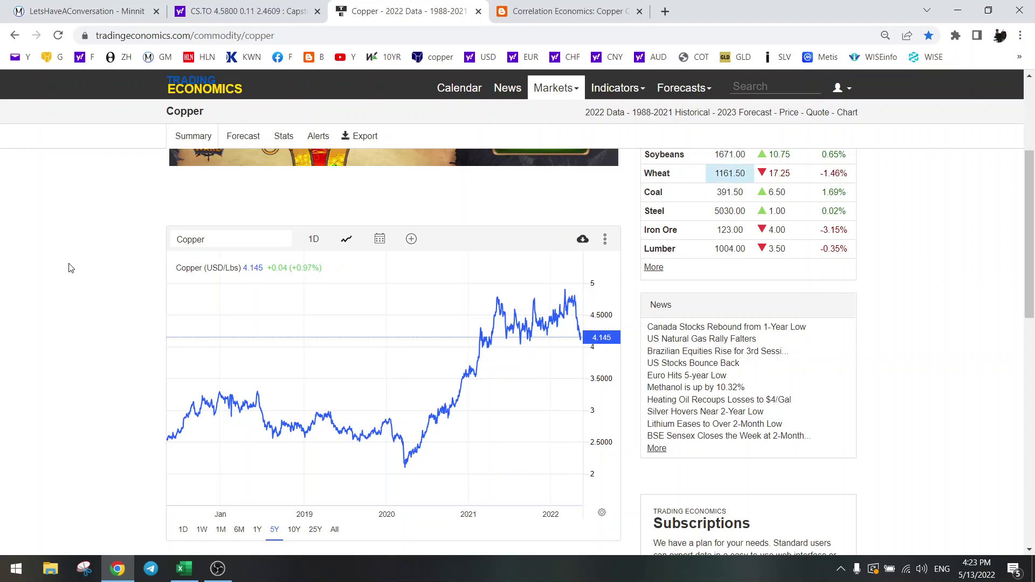
Open the Copper Checklist post and zoom its FRED activity chart to about 2018–2022
click(598, 10)
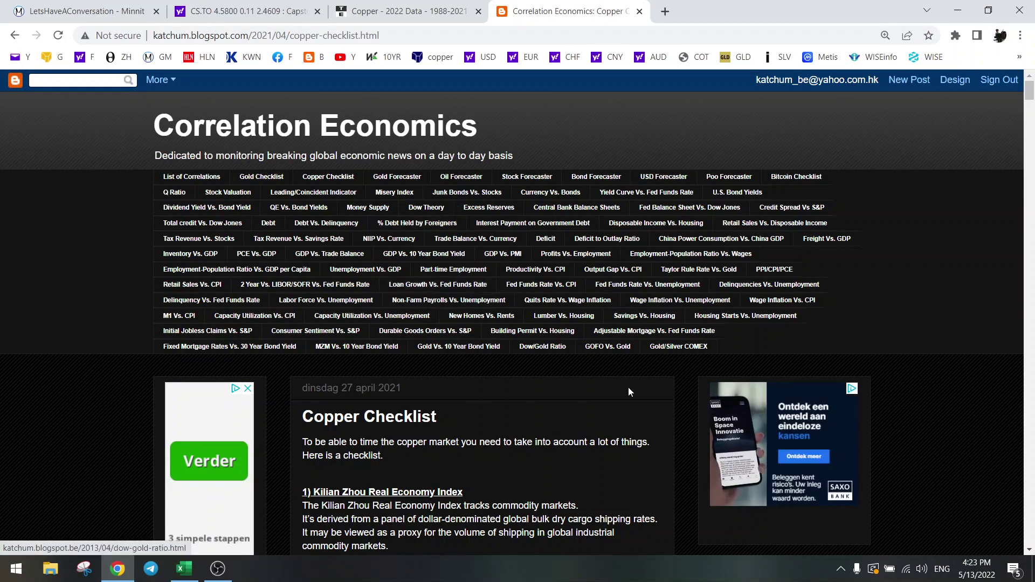
scroll(639, 387, down, 1)
scroll(660, 375, down, 2)
scroll(647, 388, down, 2)
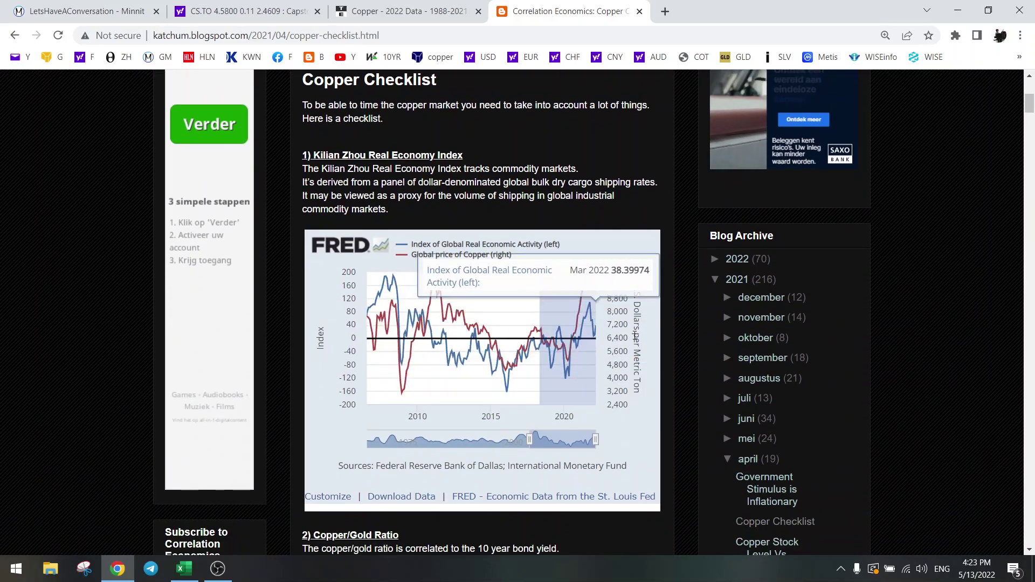
drag(540, 348, 596, 348)
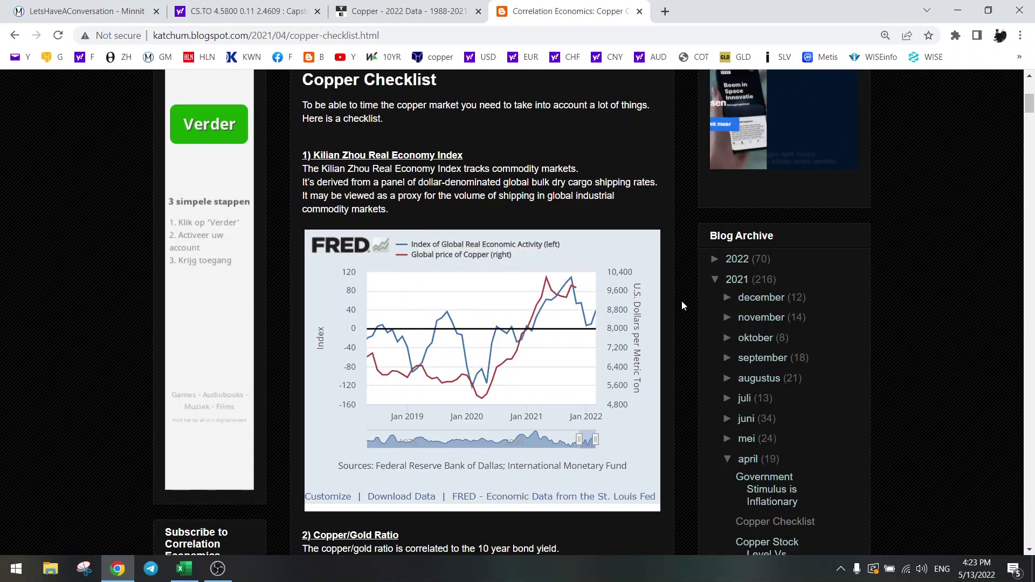
scroll(681, 301, down, 2)
scroll(678, 315, down, 4)
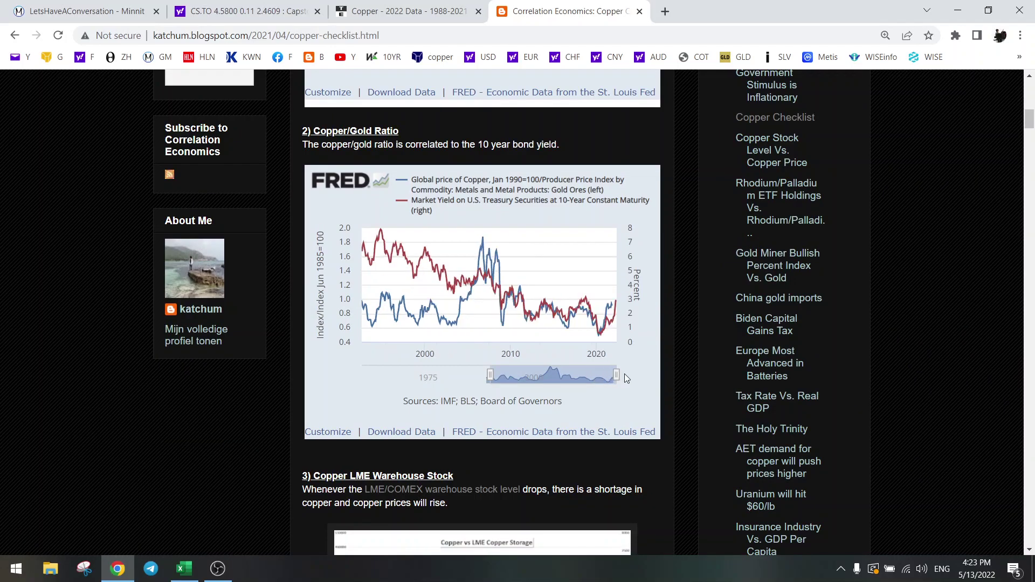
scroll(619, 314, down, 4)
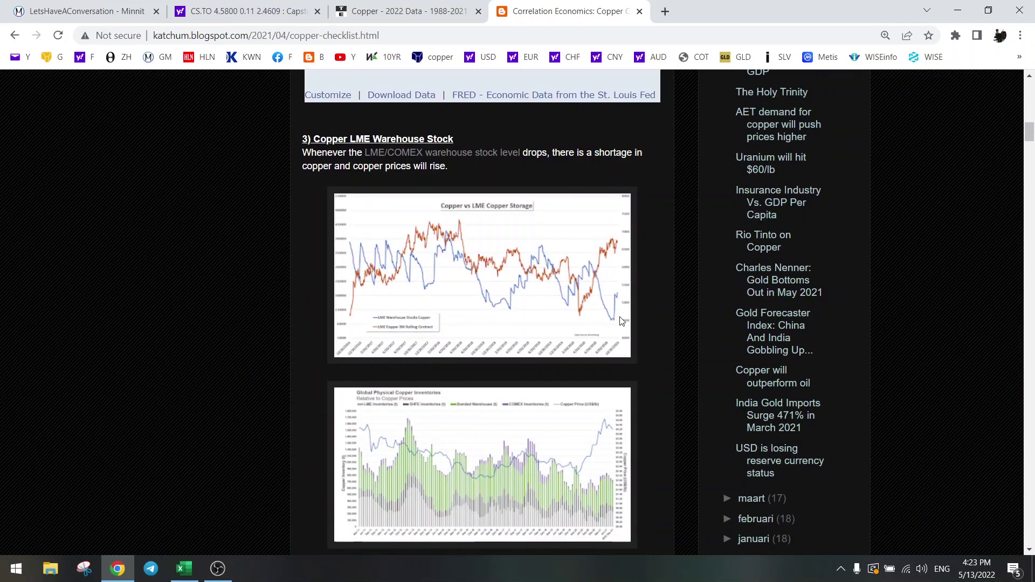
scroll(620, 316, down, 3)
scroll(619, 317, down, 2)
scroll(621, 322, down, 5)
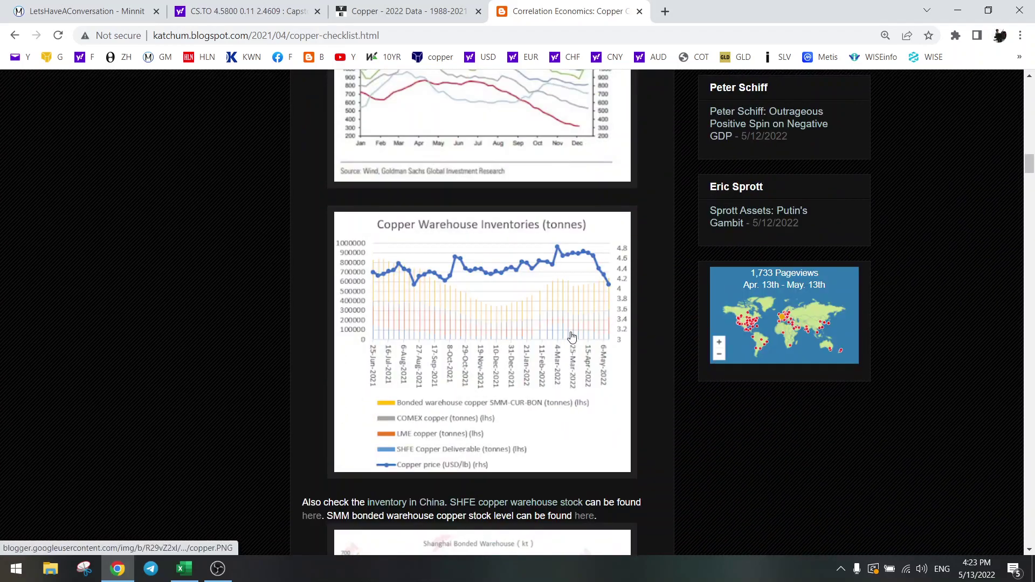
View and close the enlarged Copper Warehouse Inventories chart, then enlarge China Credit Impulses
click(570, 332)
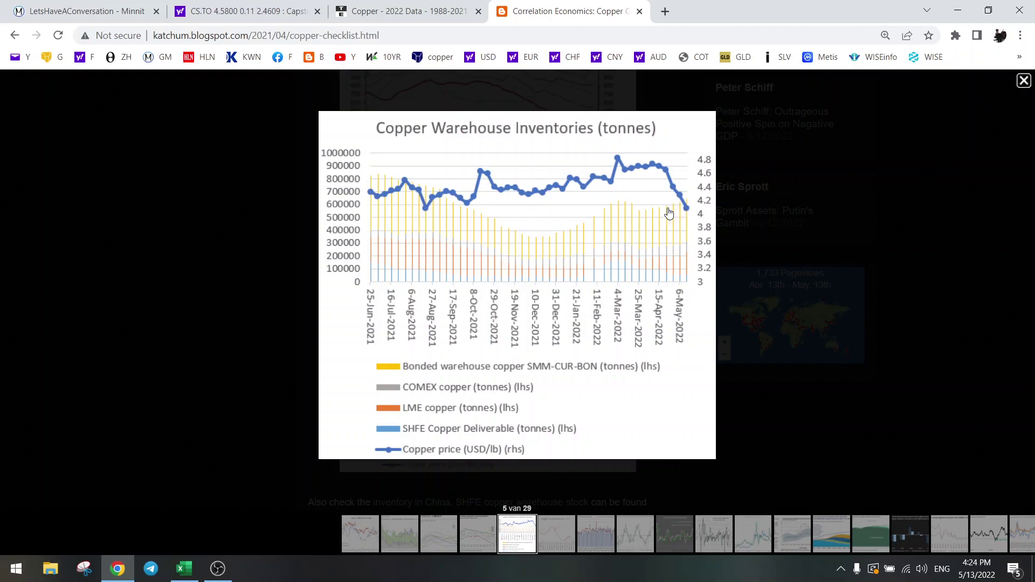
click(1023, 84)
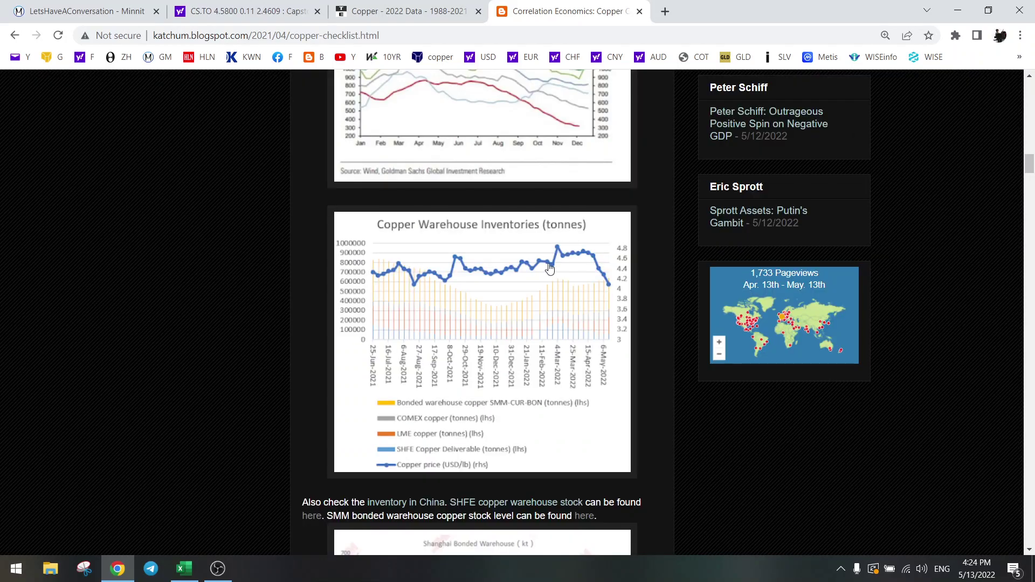
scroll(652, 245, down, 3)
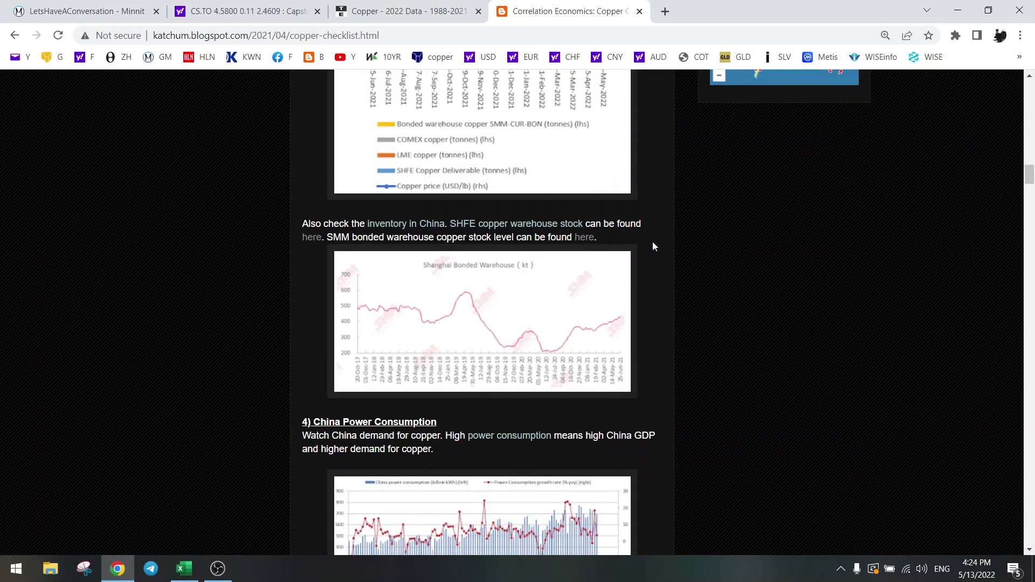
scroll(653, 242, down, 3)
scroll(653, 246, down, 1)
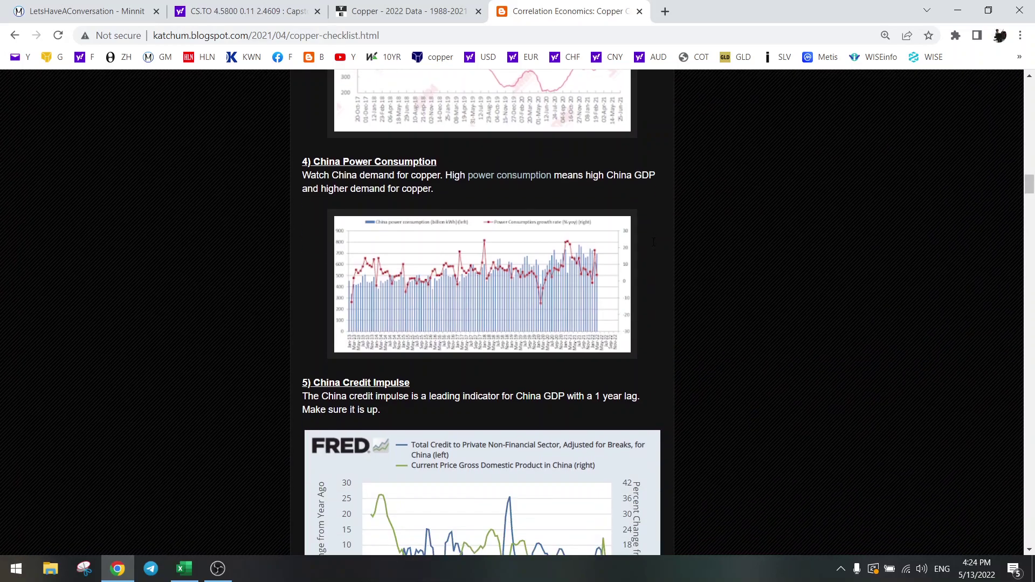
scroll(653, 246, down, 3)
scroll(653, 246, down, 3)
scroll(653, 246, down, 2)
scroll(653, 246, down, 3)
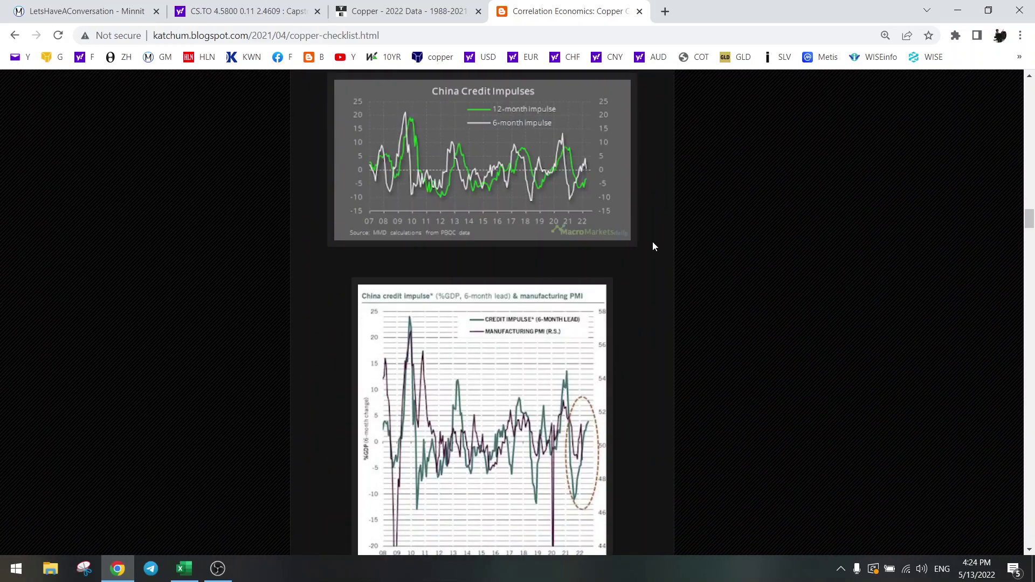
scroll(652, 246, up, 1)
click(513, 245)
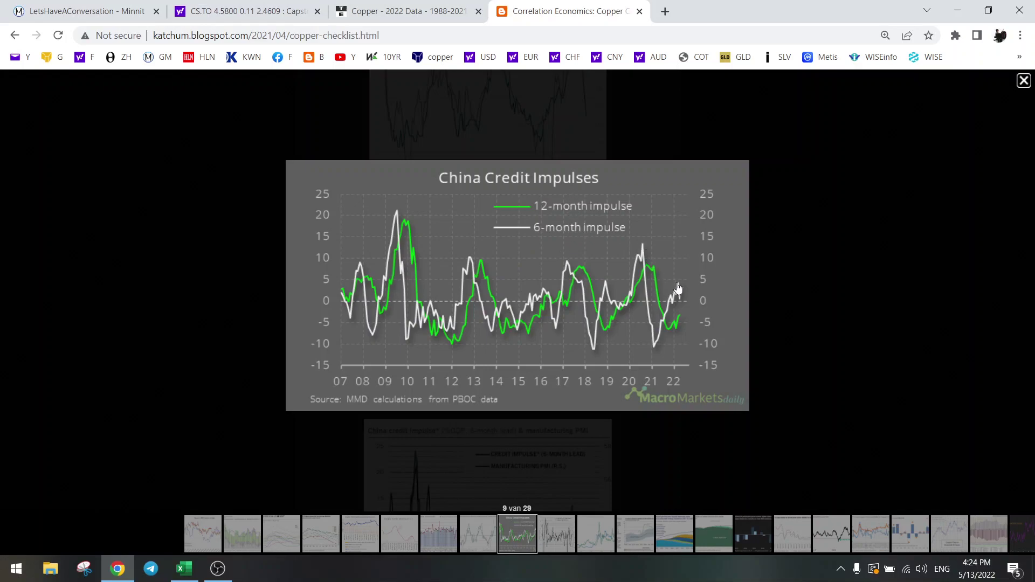
Close the credit impulse chart and enlarge the refined-to-scrap copper premium chart
click(1024, 81)
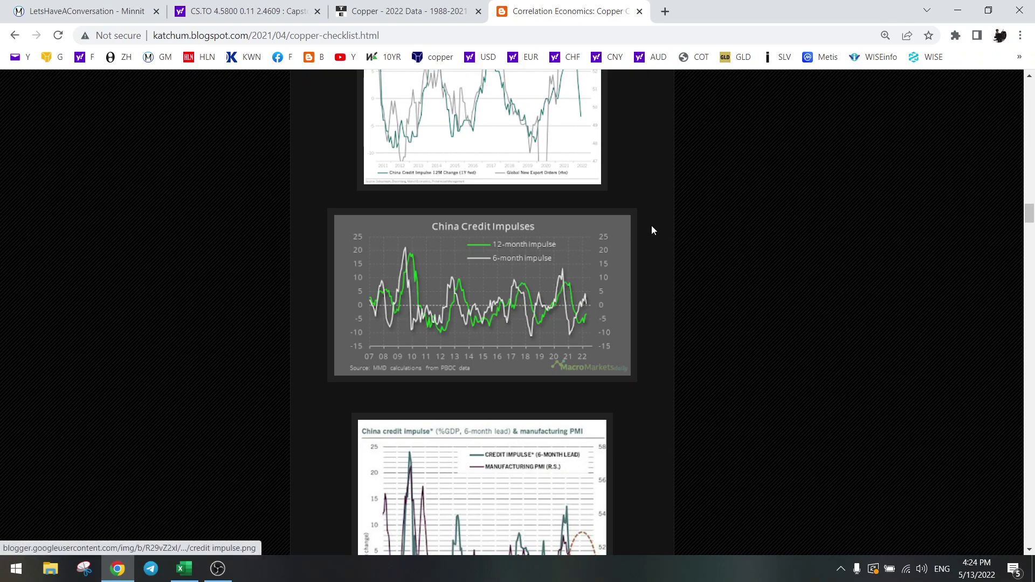
scroll(651, 229, down, 3)
scroll(652, 230, down, 3)
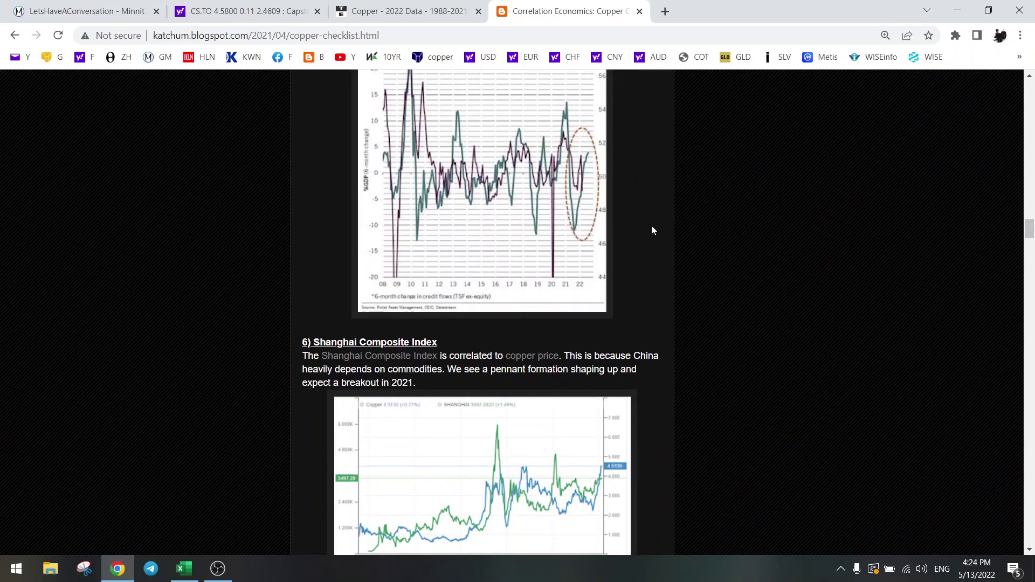
scroll(652, 231, up, 2)
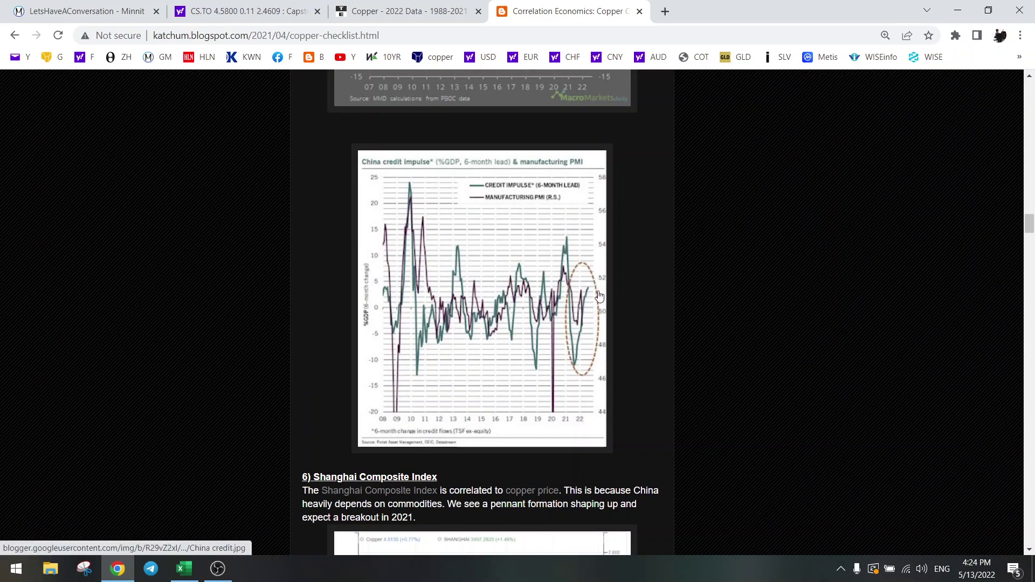
scroll(631, 291, down, 3)
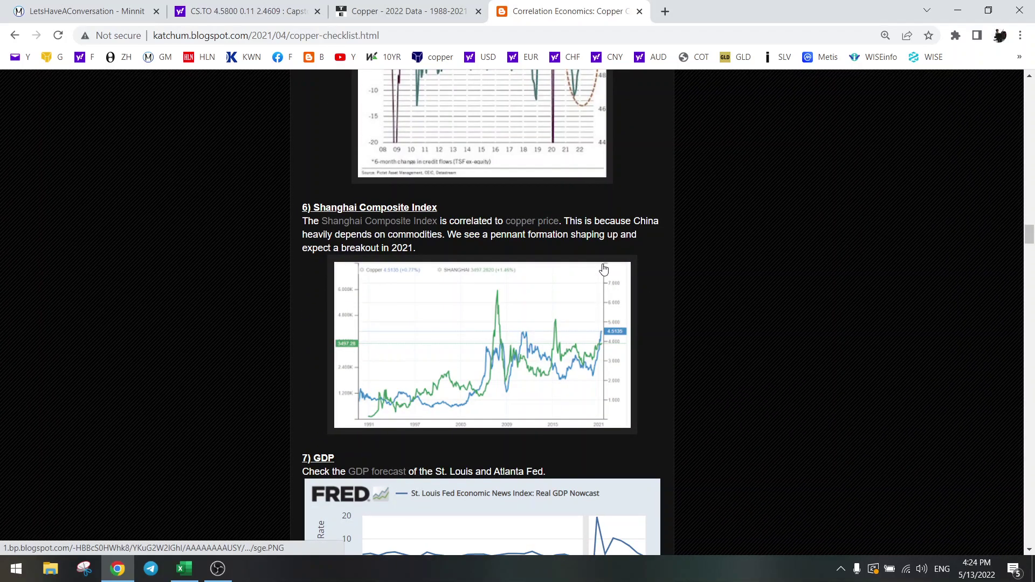
scroll(623, 266, down, 2)
scroll(657, 273, down, 3)
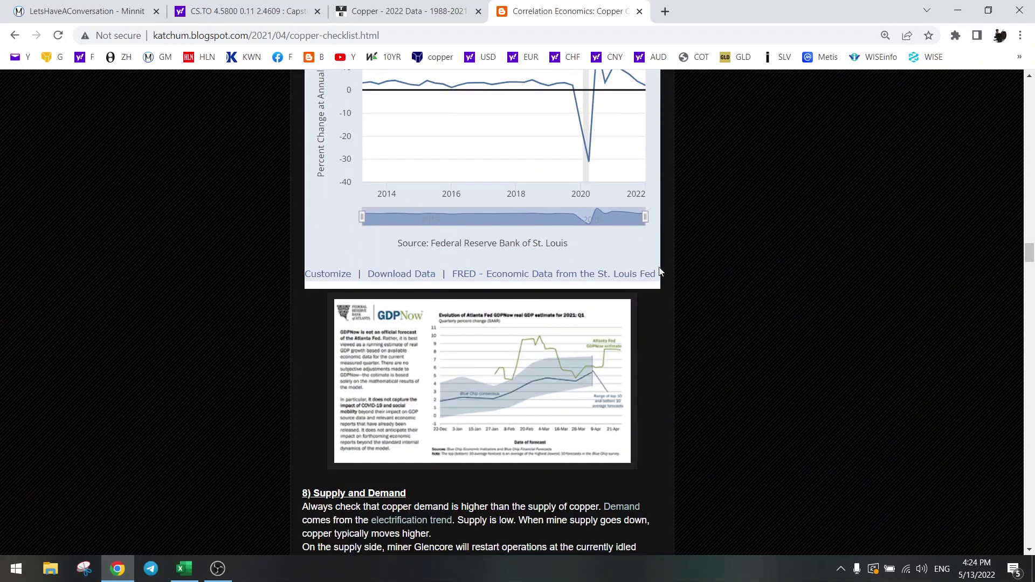
scroll(660, 272, down, 4)
scroll(658, 271, down, 5)
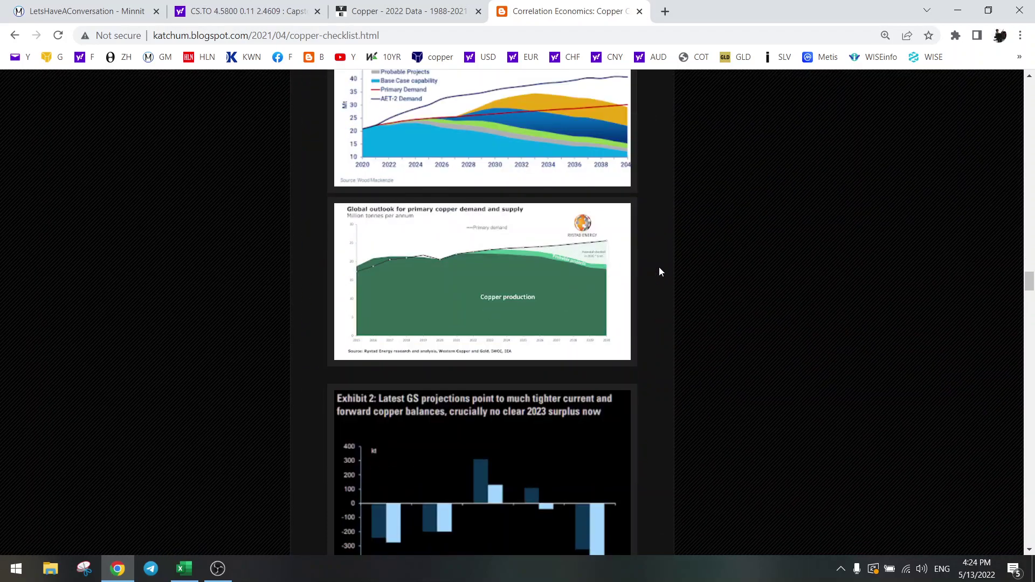
scroll(659, 272, down, 2)
scroll(659, 271, down, 4)
scroll(659, 272, down, 2)
scroll(659, 272, down, 3)
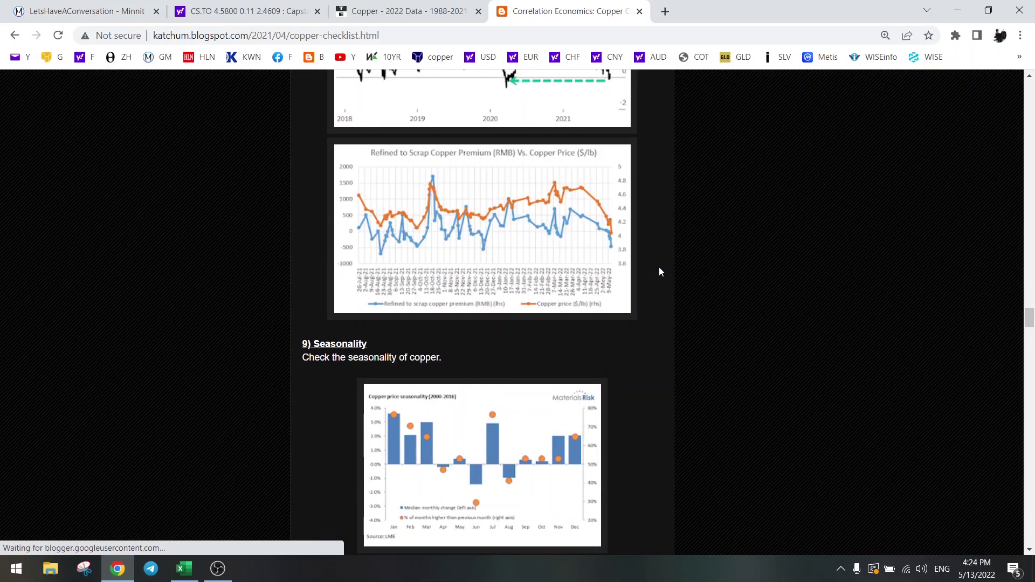
scroll(537, 354, up, 2)
click(488, 352)
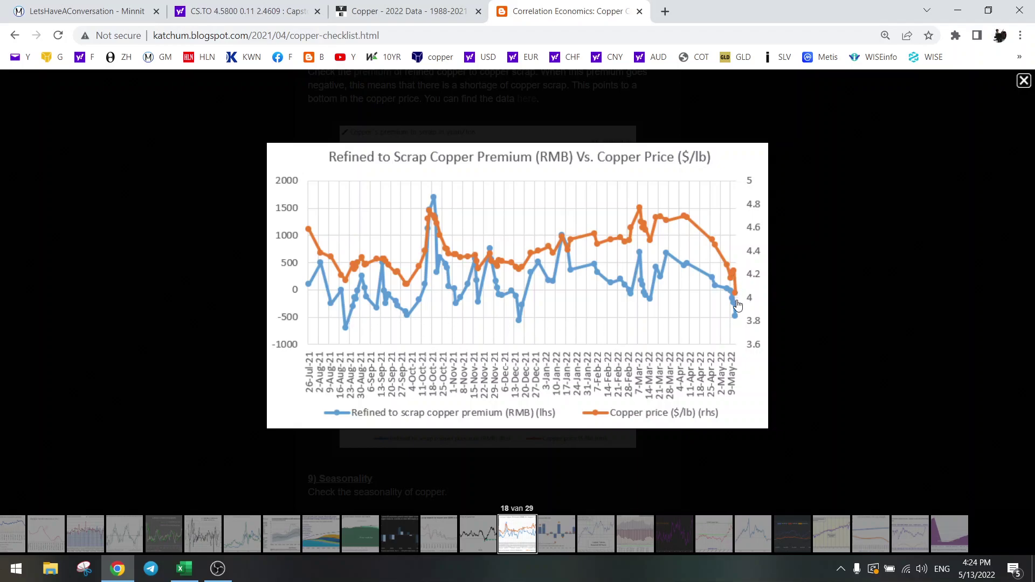
Close the enlarged premium chart and move down to the China Imports FRED chart
click(1024, 82)
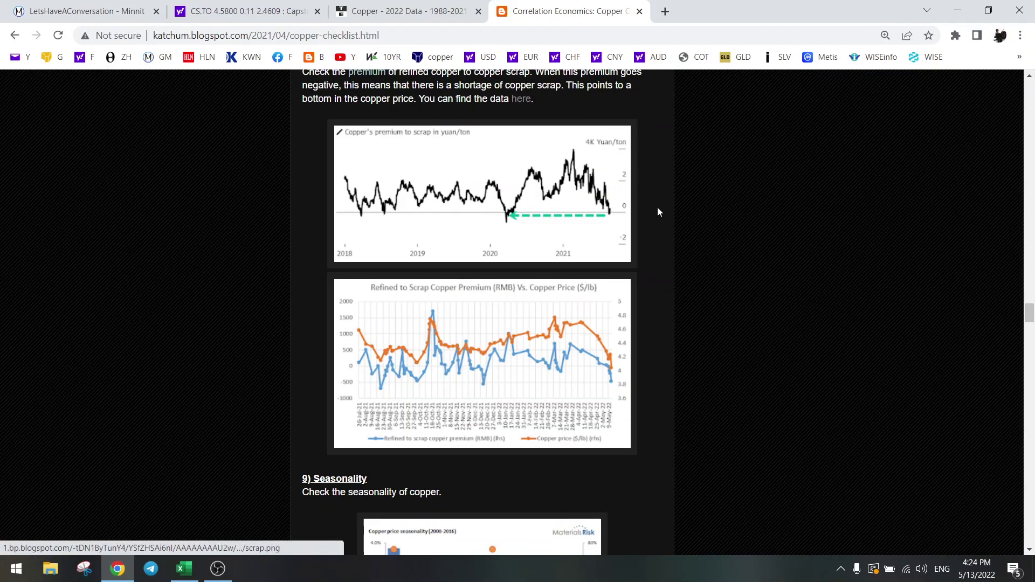
scroll(657, 220, down, 3)
scroll(658, 221, down, 2)
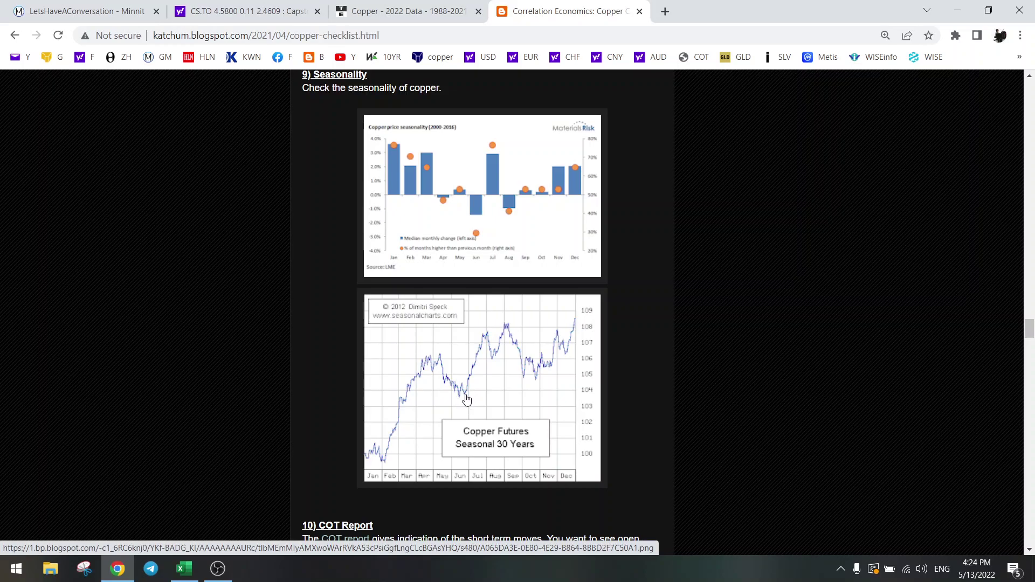
scroll(468, 396, down, 3)
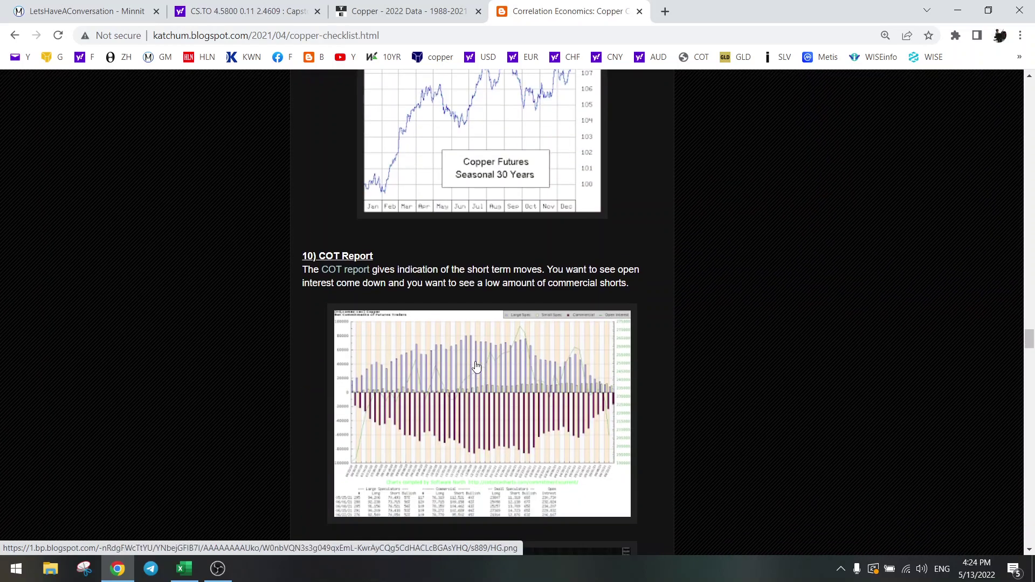
scroll(477, 368, down, 2)
scroll(476, 360, up, 1)
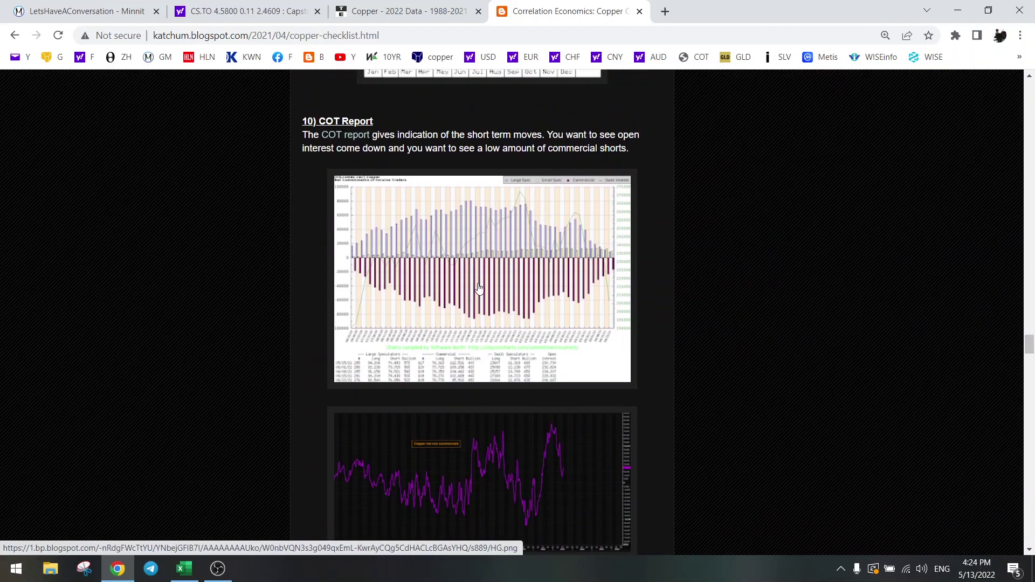
scroll(457, 346, down, 3)
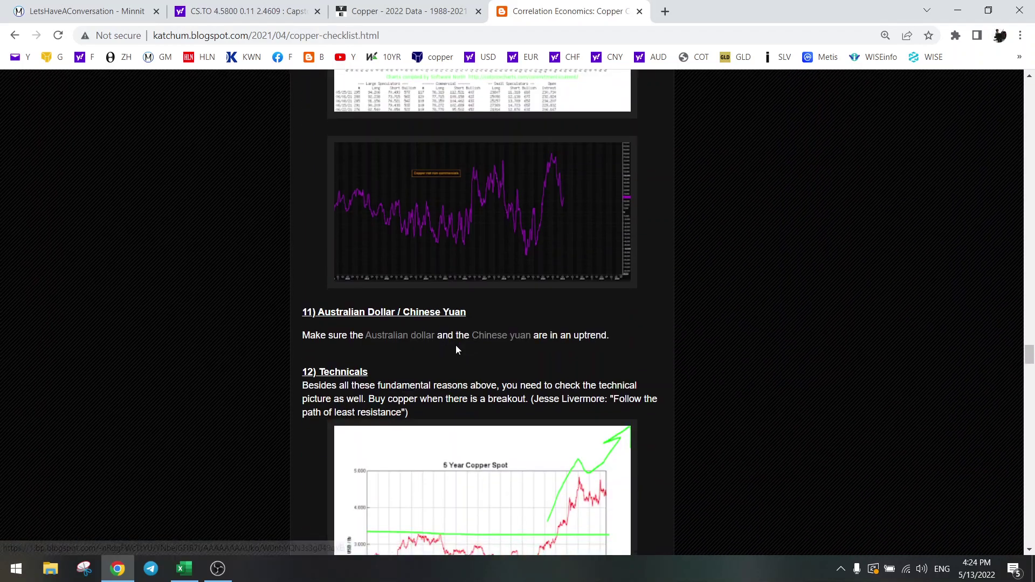
scroll(455, 345, down, 3)
scroll(456, 348, down, 3)
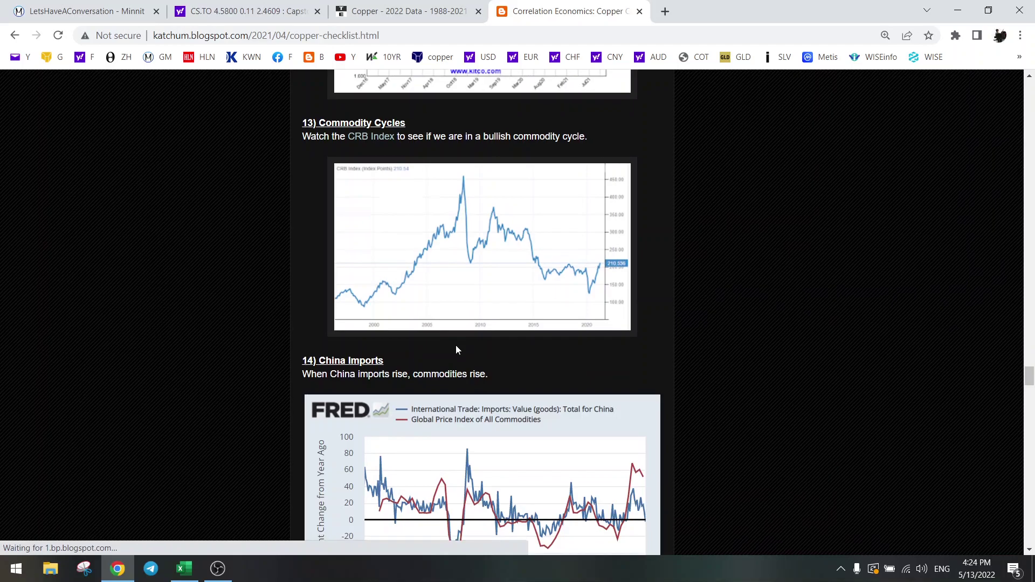
scroll(456, 349, down, 2)
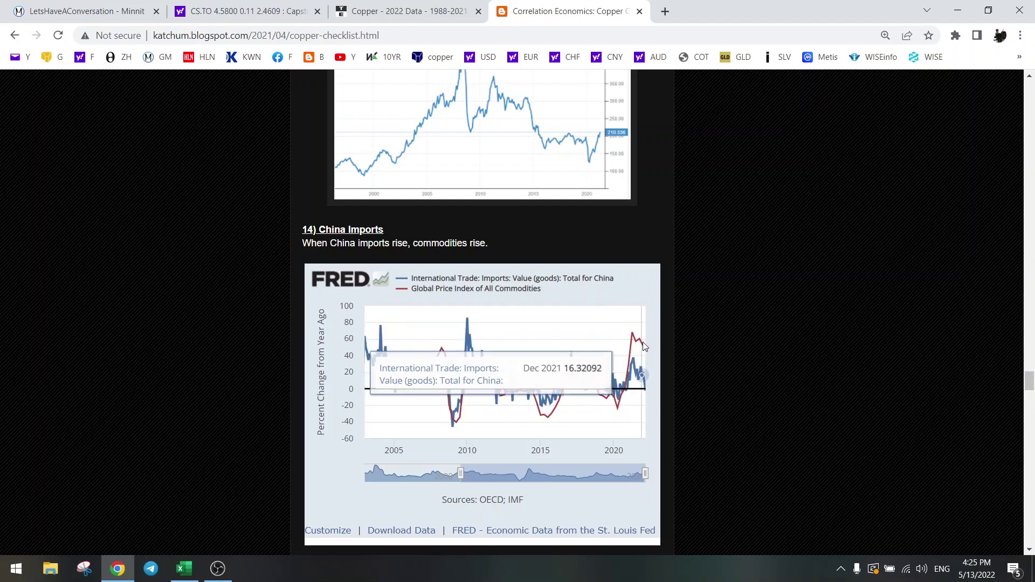
mouse_move(643, 347)
scroll(698, 345, down, 1)
scroll(695, 343, down, 3)
scroll(695, 343, down, 1)
scroll(695, 349, down, 3)
scroll(694, 348, down, 3)
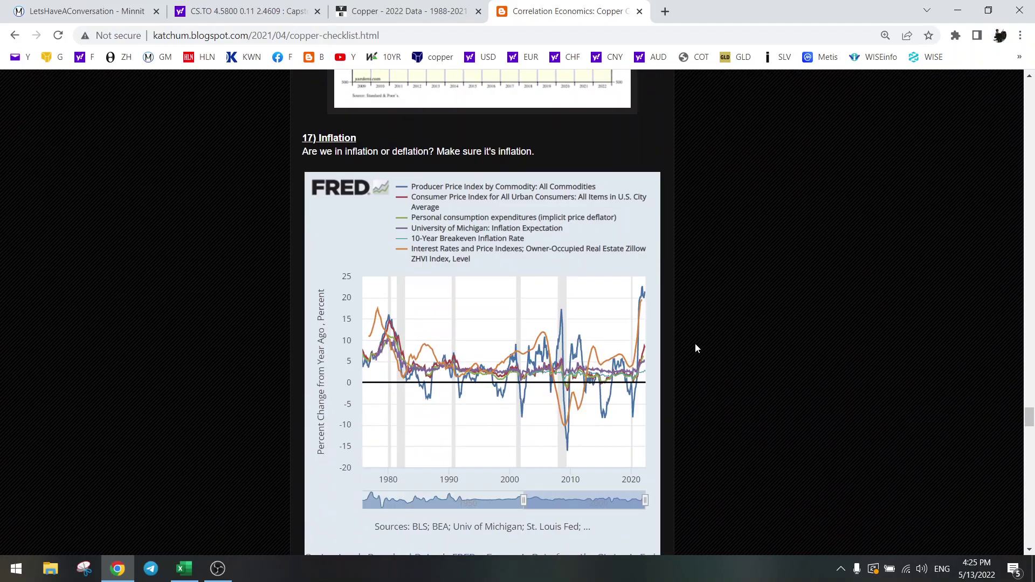
scroll(687, 335, down, 1)
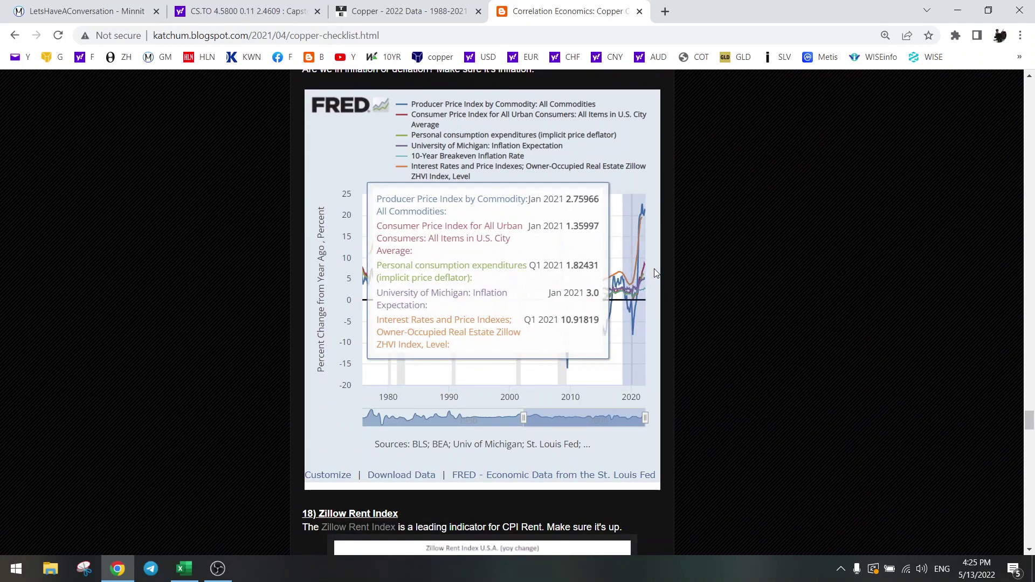
mouse_move(655, 278)
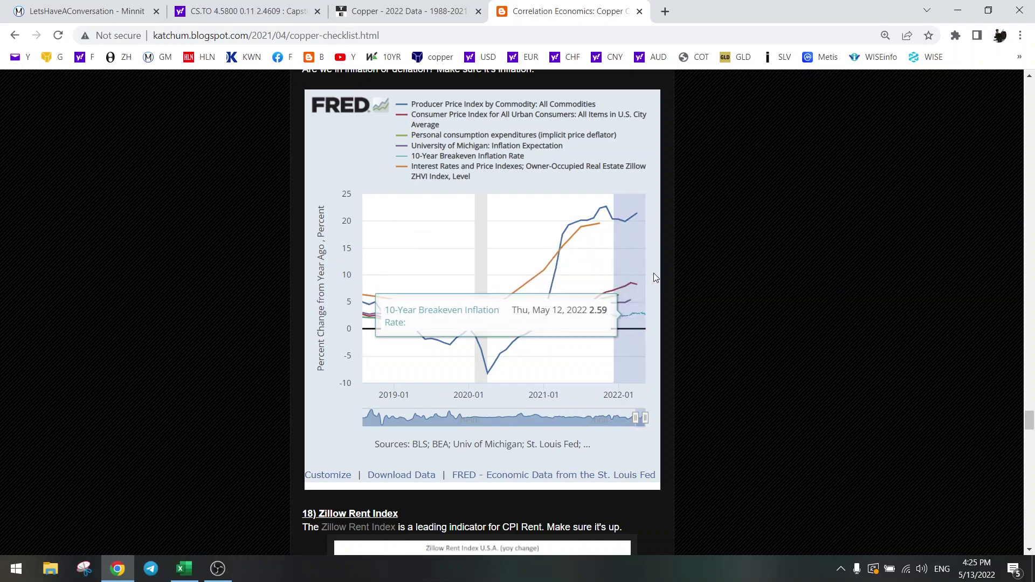
scroll(655, 278, up, 1)
scroll(655, 279, up, 1)
scroll(657, 284, up, 1)
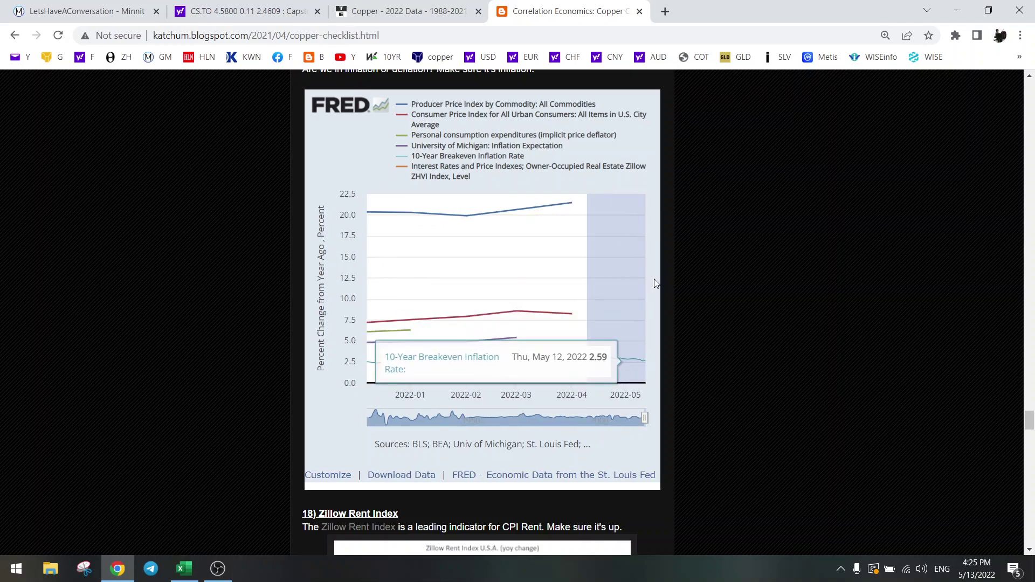
Zoom the inflation FRED chart to mid-April through May 2022
drag(655, 284, 654, 285)
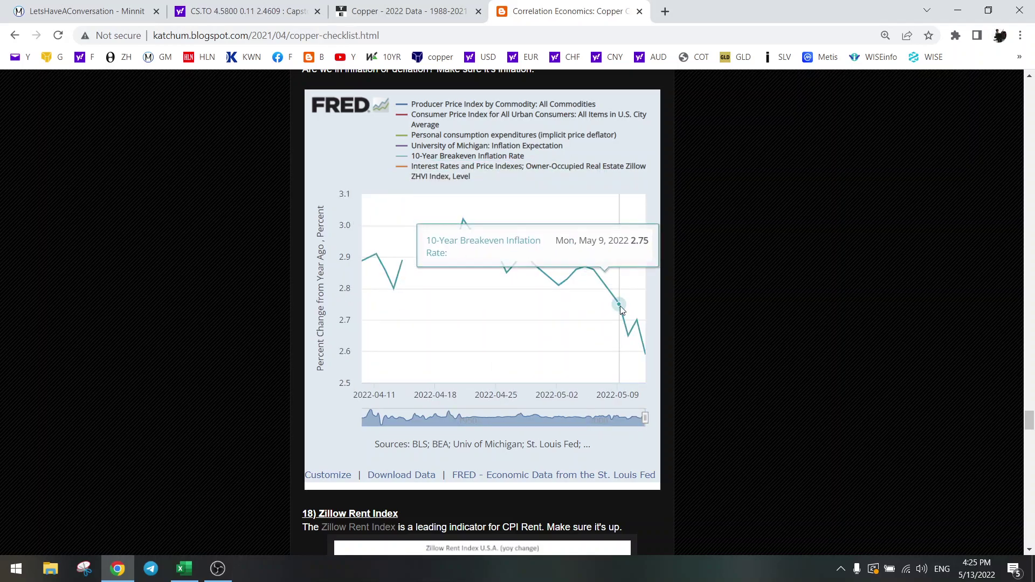
scroll(695, 263, down, 3)
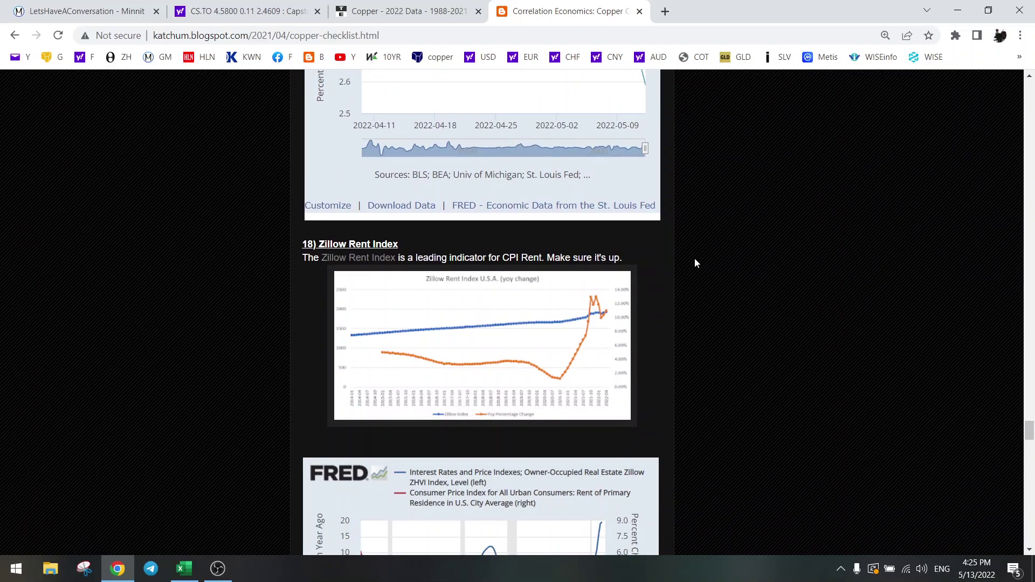
scroll(695, 263, down, 2)
scroll(694, 263, up, 2)
scroll(694, 263, down, 1)
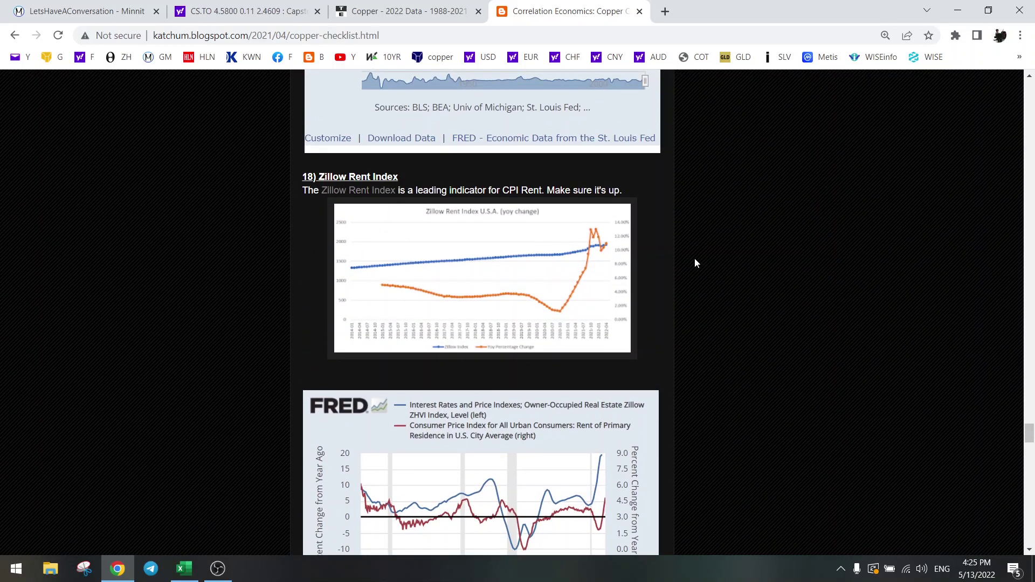
scroll(695, 263, up, 1)
scroll(687, 275, up, 2)
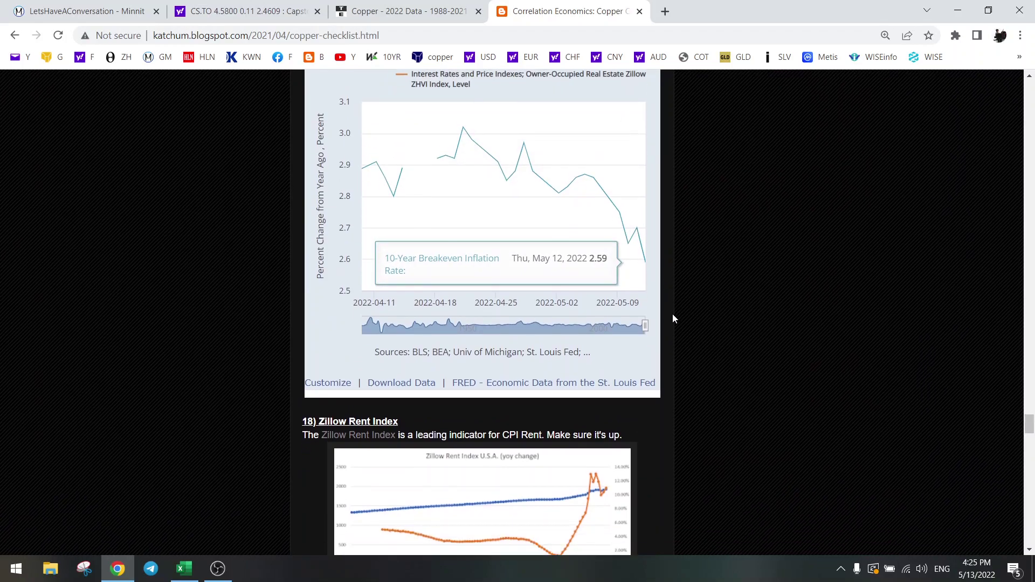
scroll(672, 319, down, 2)
Enlarge the Zillow Rent Index chart, then close it and return to the post
click(550, 325)
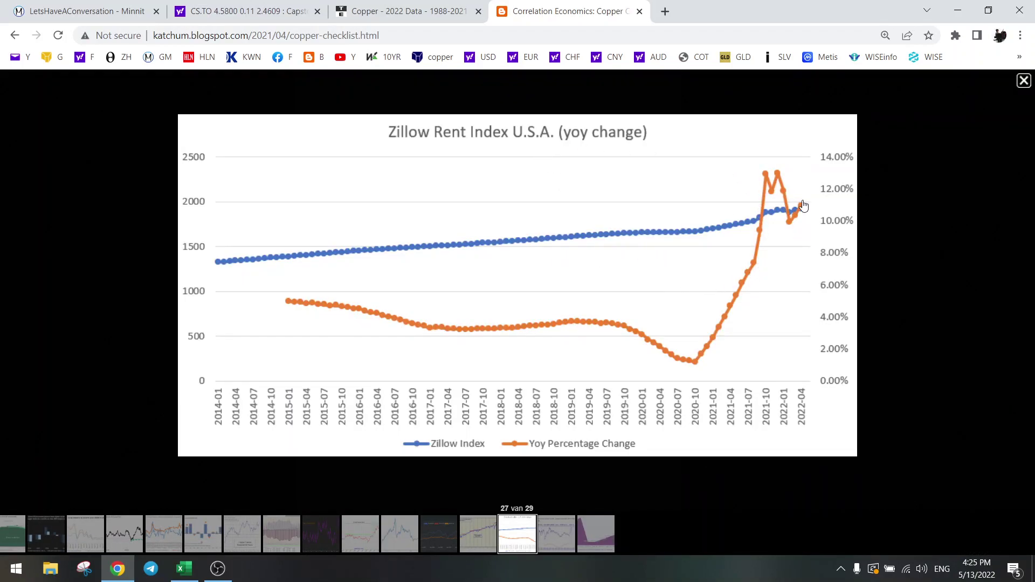
click(1025, 82)
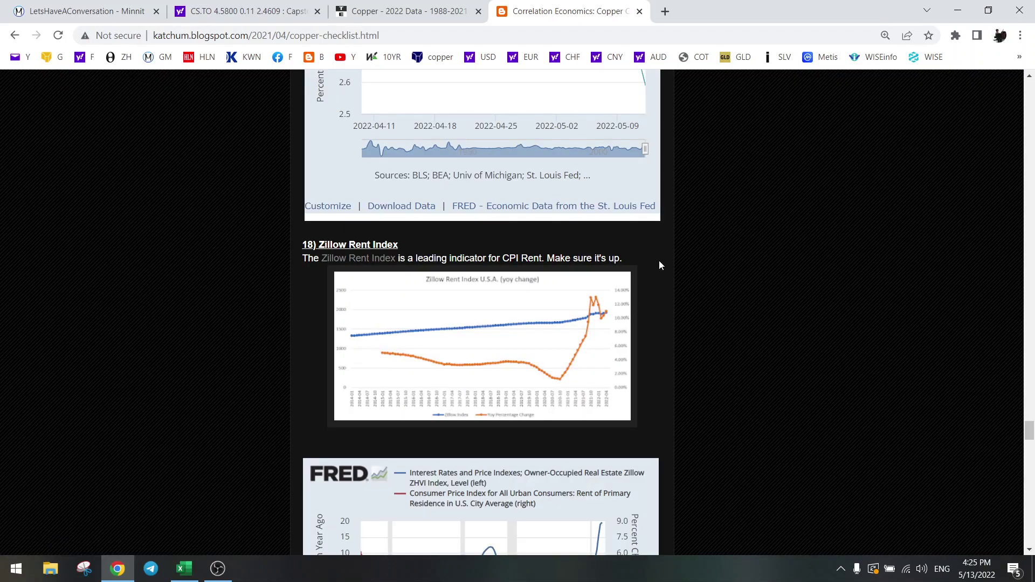
scroll(659, 265, down, 2)
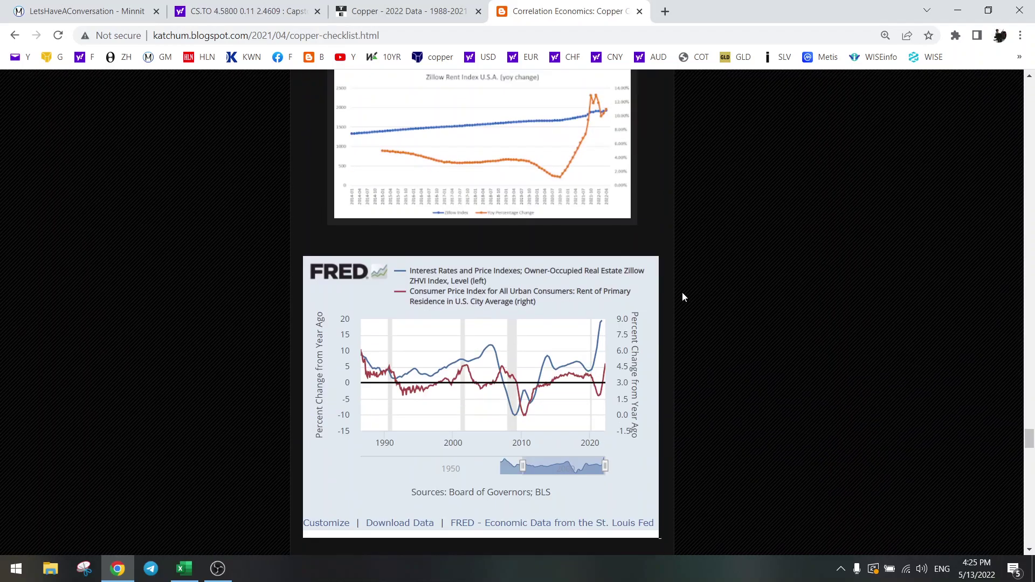
scroll(682, 297, down, 1)
scroll(672, 313, down, 1)
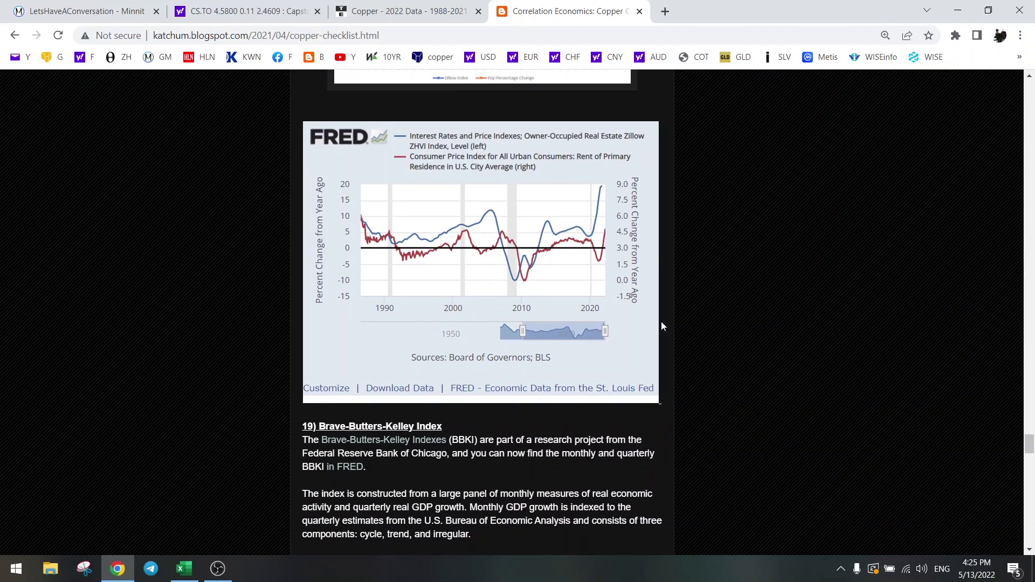
scroll(676, 345, down, 1)
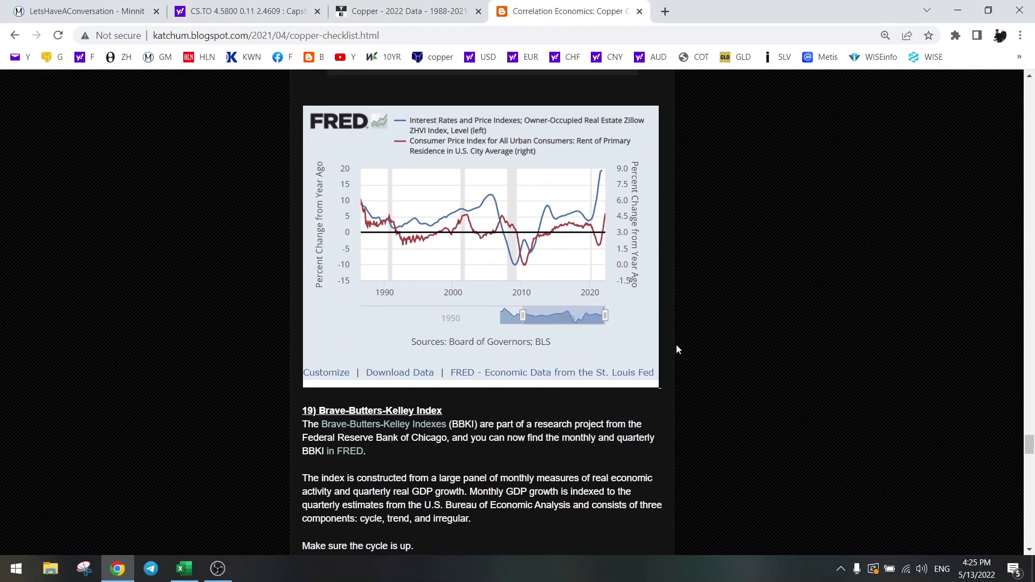
scroll(670, 350, up, 2)
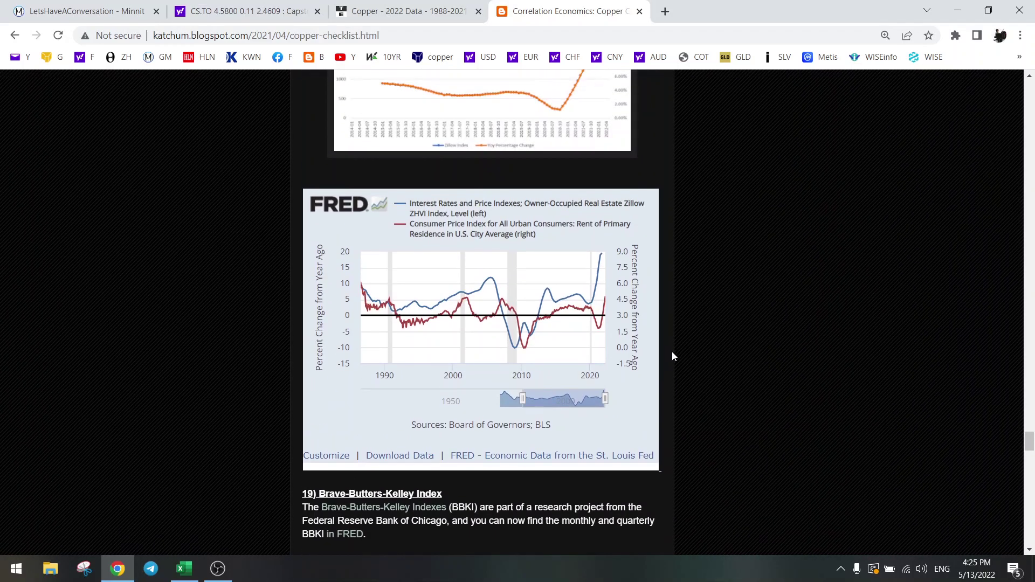
scroll(671, 356, down, 3)
scroll(672, 356, down, 2)
scroll(672, 356, down, 2)
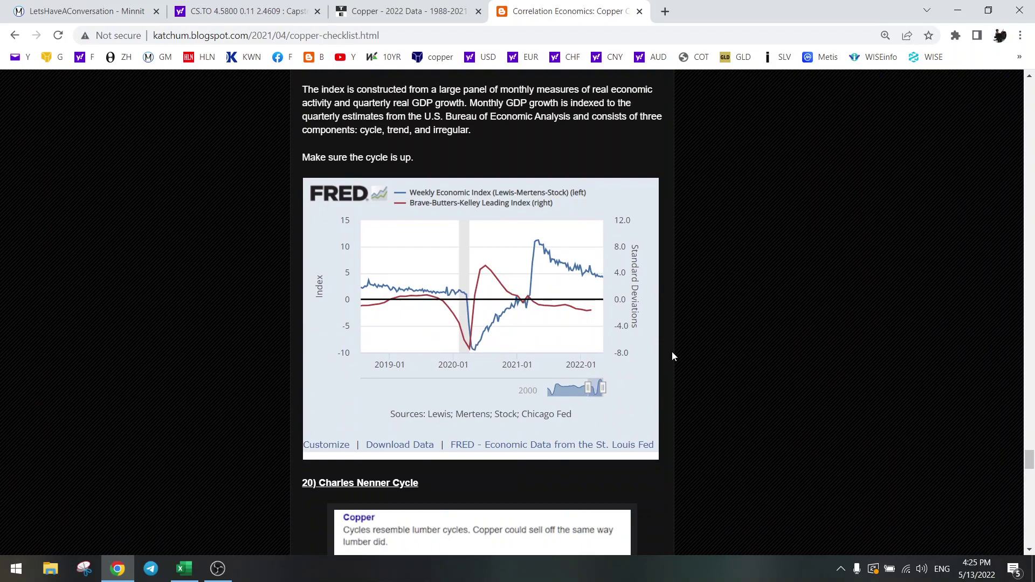
mouse_move(558, 259)
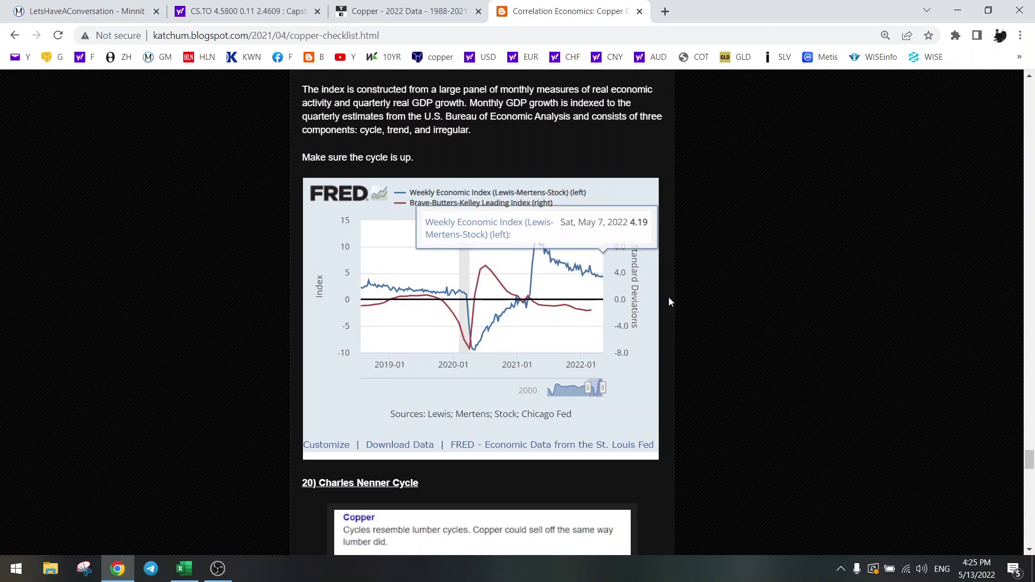
scroll(679, 305, down, 2)
scroll(679, 304, down, 3)
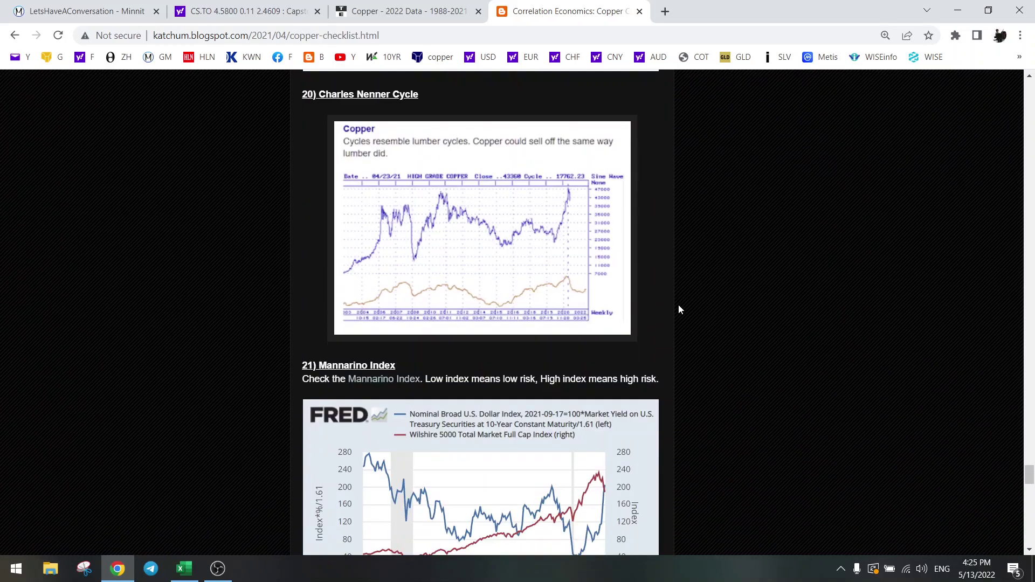
scroll(678, 304, down, 2)
scroll(679, 304, down, 1)
scroll(678, 304, down, 1)
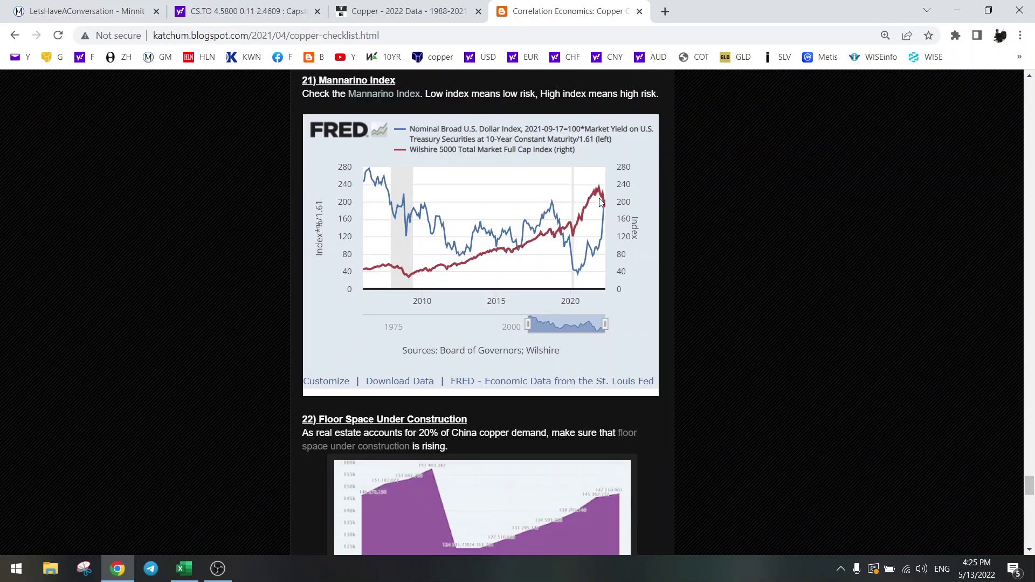
scroll(688, 283, down, 1)
scroll(694, 278, down, 2)
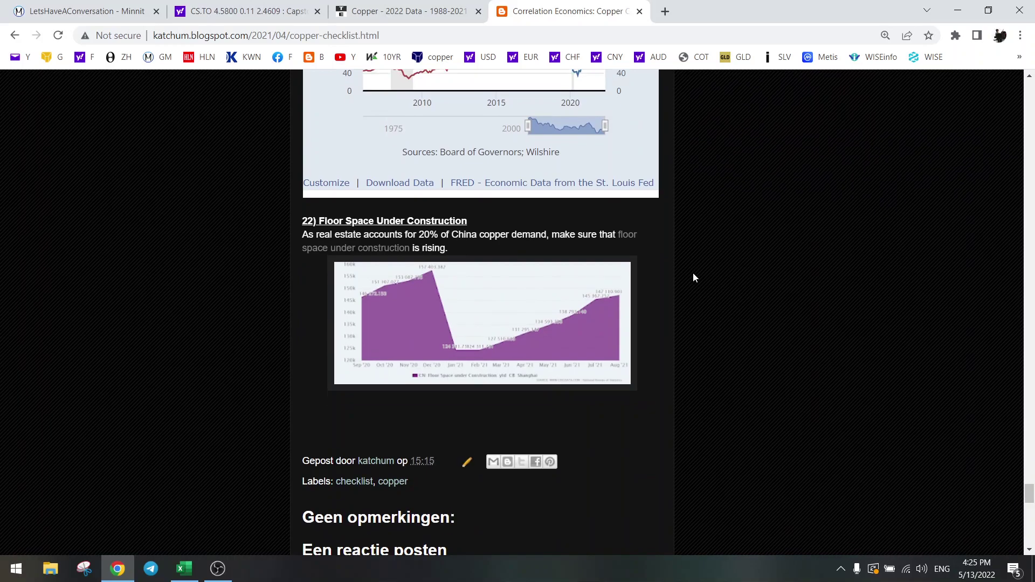
scroll(693, 275, up, 2)
scroll(880, 332, up, 1)
scroll(818, 274, up, 3)
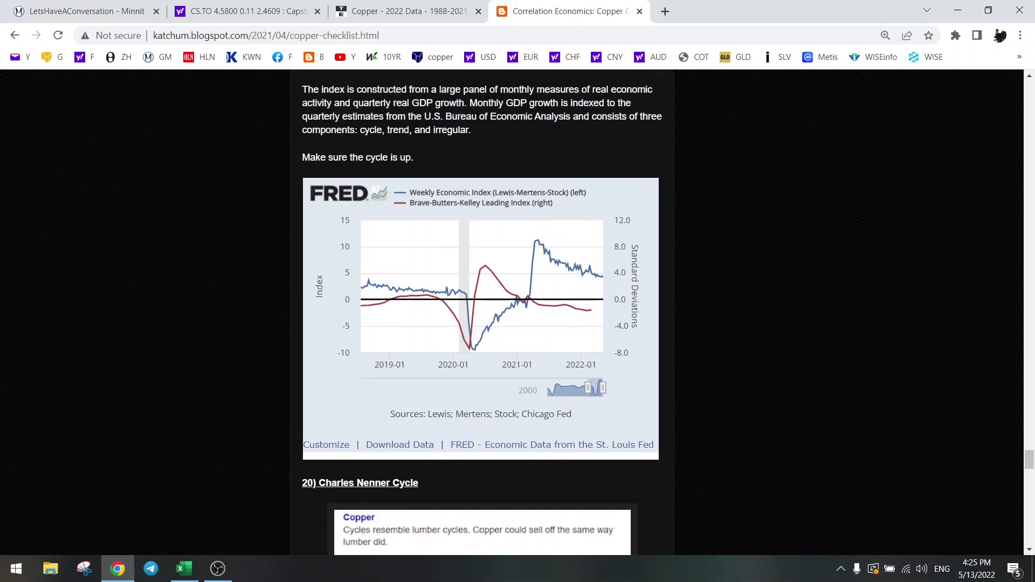
From the CS.TO quote page, open the First Quarter 2022 Results article and select '136,000 to 150,000'
click(243, 11)
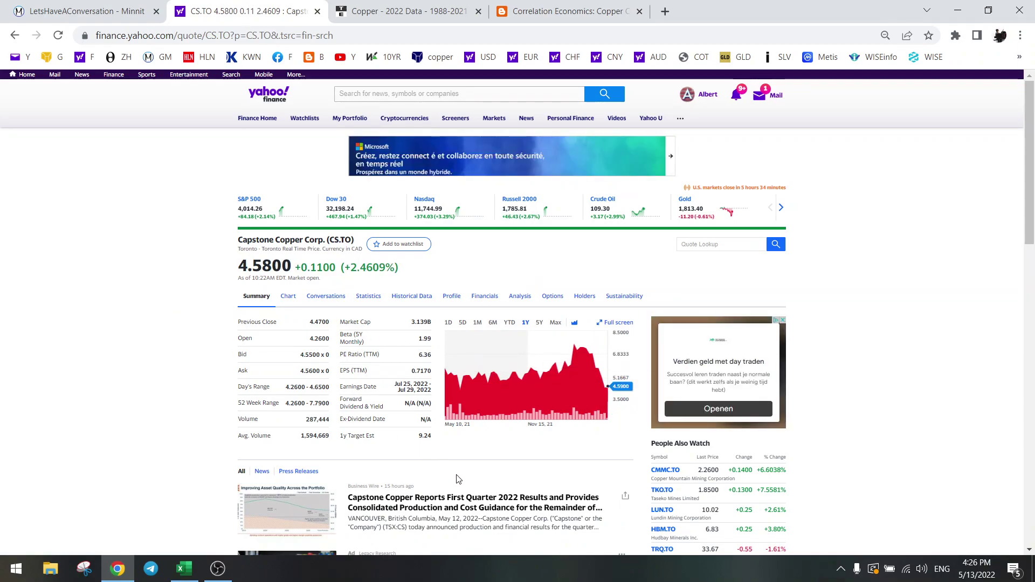
click(474, 497)
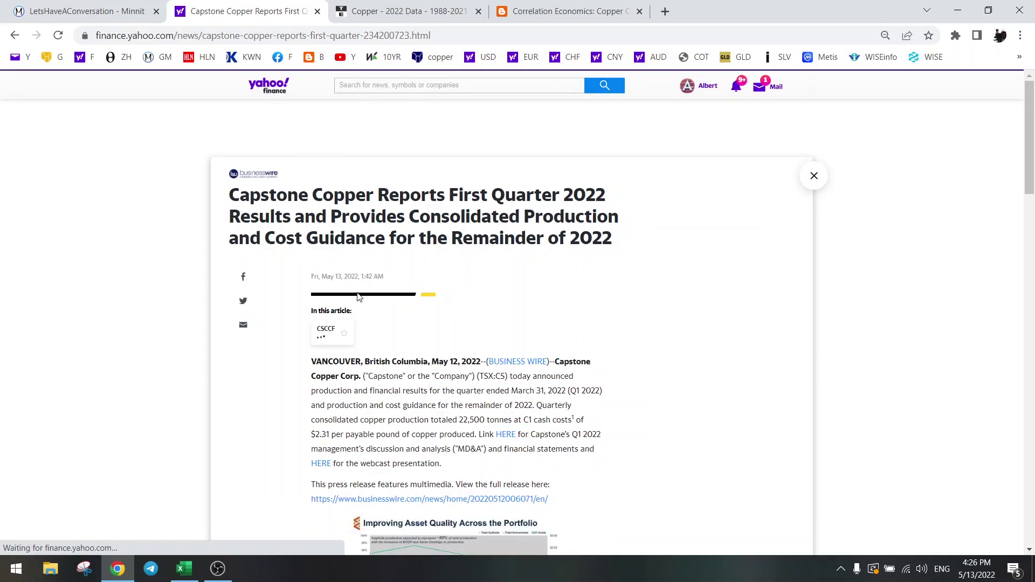
scroll(421, 365, down, 1)
scroll(392, 301, down, 2)
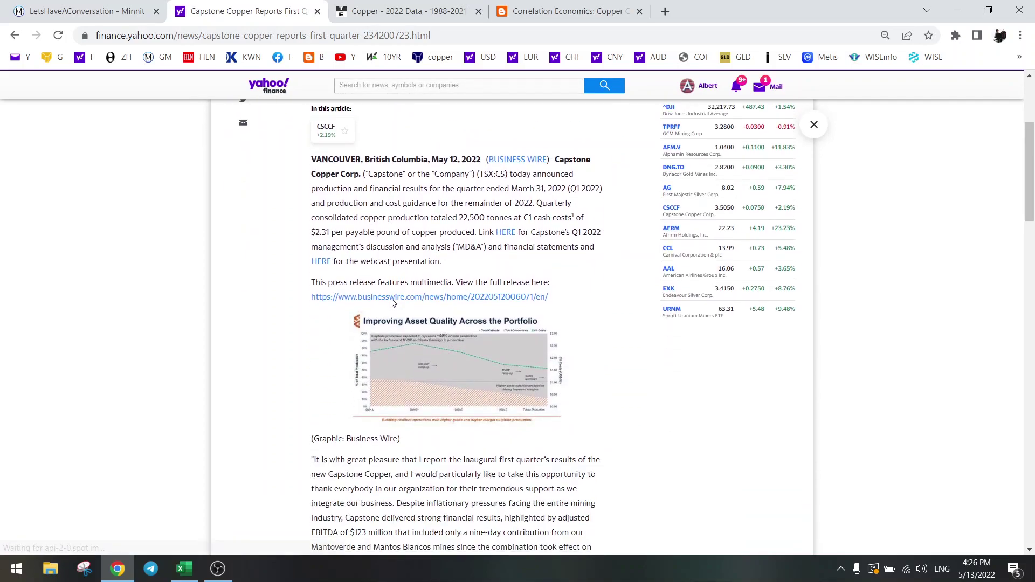
scroll(392, 301, down, 2)
scroll(391, 301, down, 1)
scroll(393, 283, down, 2)
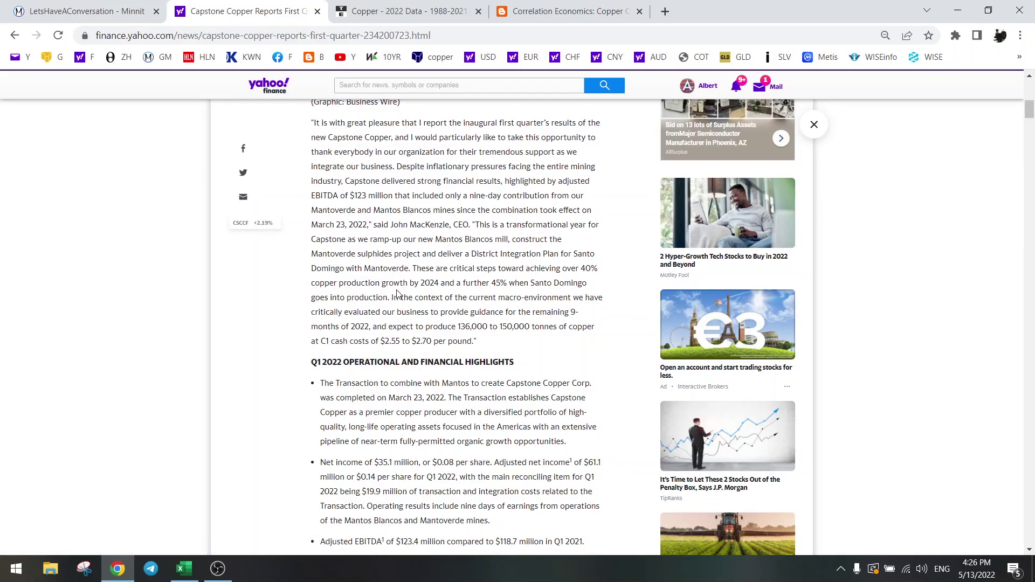
scroll(397, 295, down, 1)
scroll(407, 277, up, 1)
drag(458, 330, 531, 331)
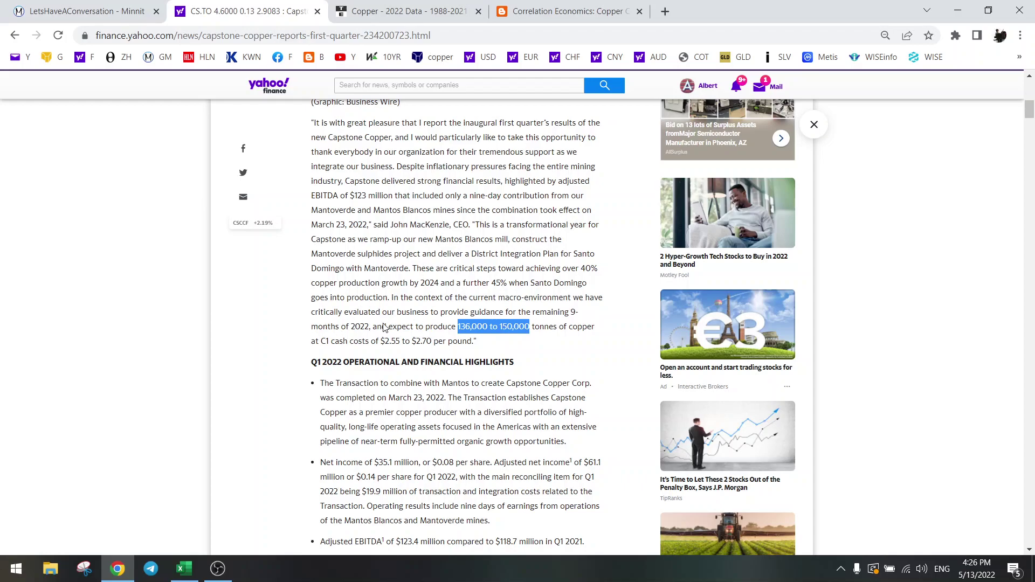
In the valuation workbook, check the 186000-tonne 2022 Mantos figure in B245, then return to Chrome
click(184, 568)
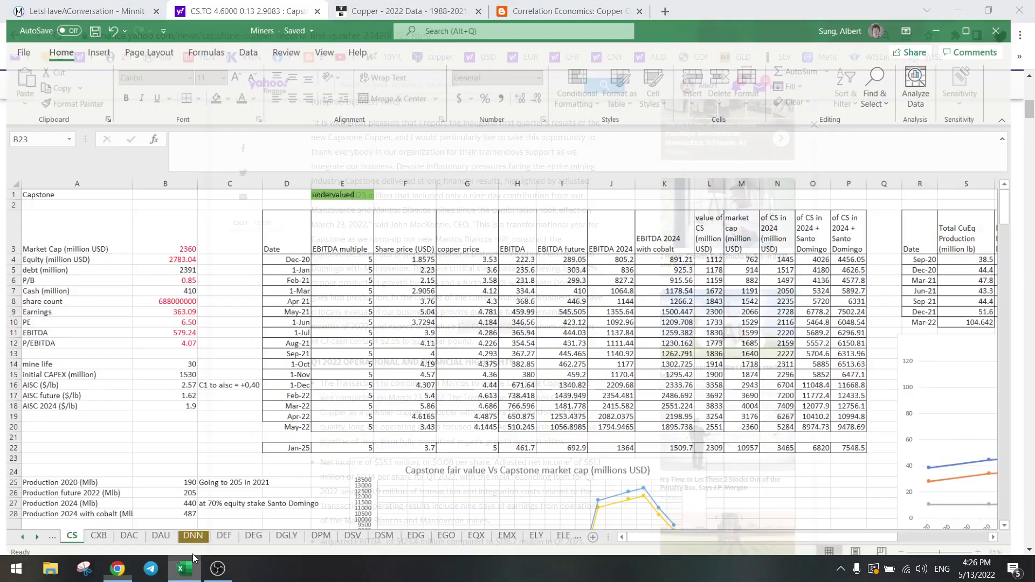
scroll(267, 396, down, 10)
scroll(267, 397, down, 10)
scroll(269, 399, down, 10)
scroll(268, 400, down, 10)
scroll(268, 400, down, 10)
scroll(269, 400, down, 10)
scroll(269, 400, down, 5)
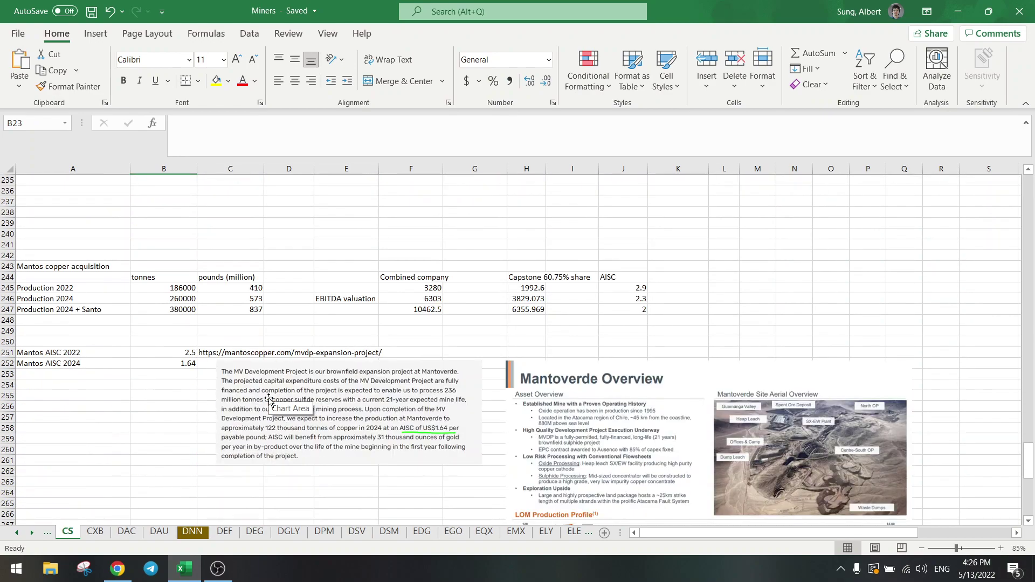
click(187, 289)
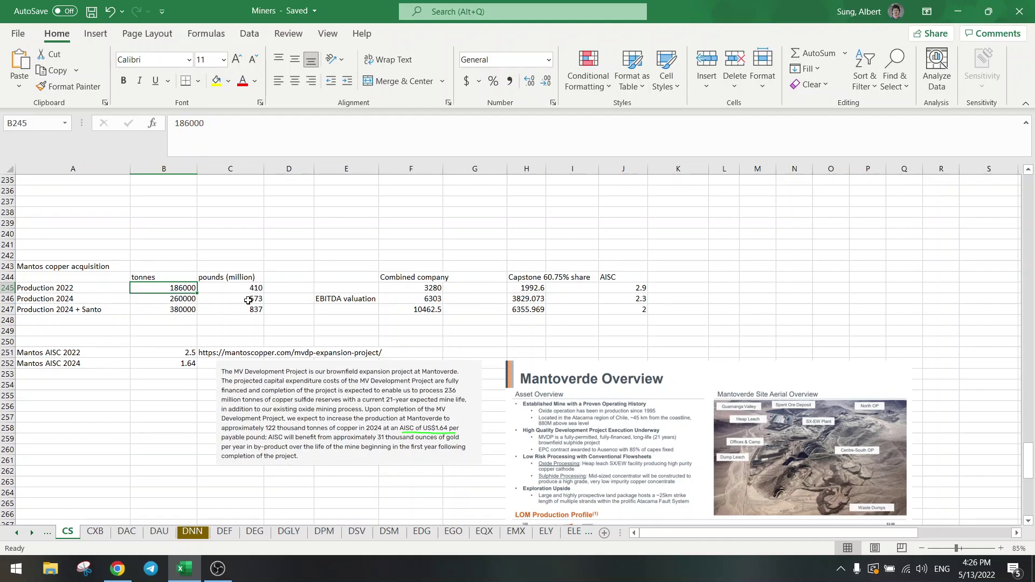
click(117, 570)
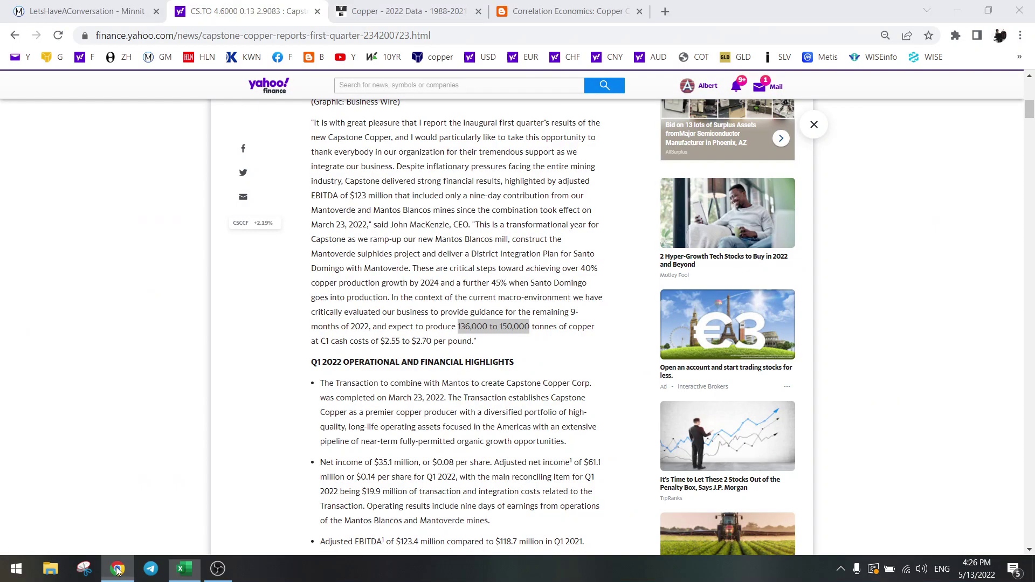
click(394, 344)
drag(321, 343, 432, 344)
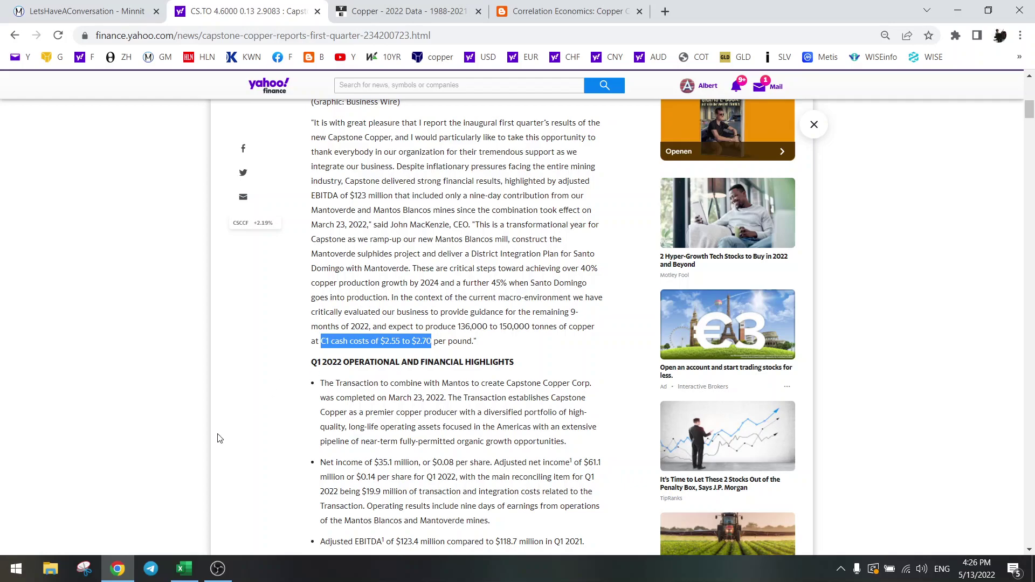
click(184, 568)
click(623, 288)
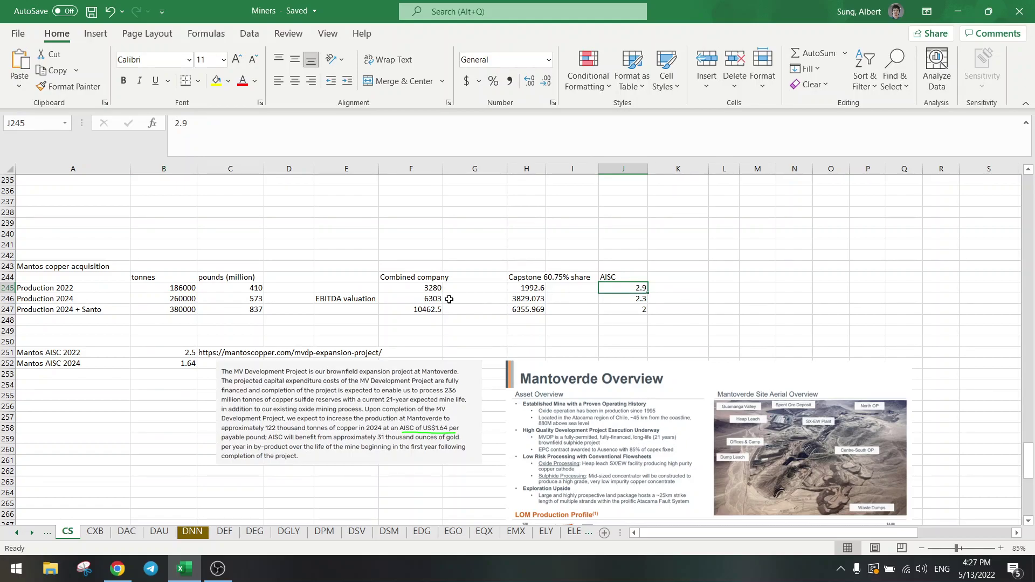
click(118, 569)
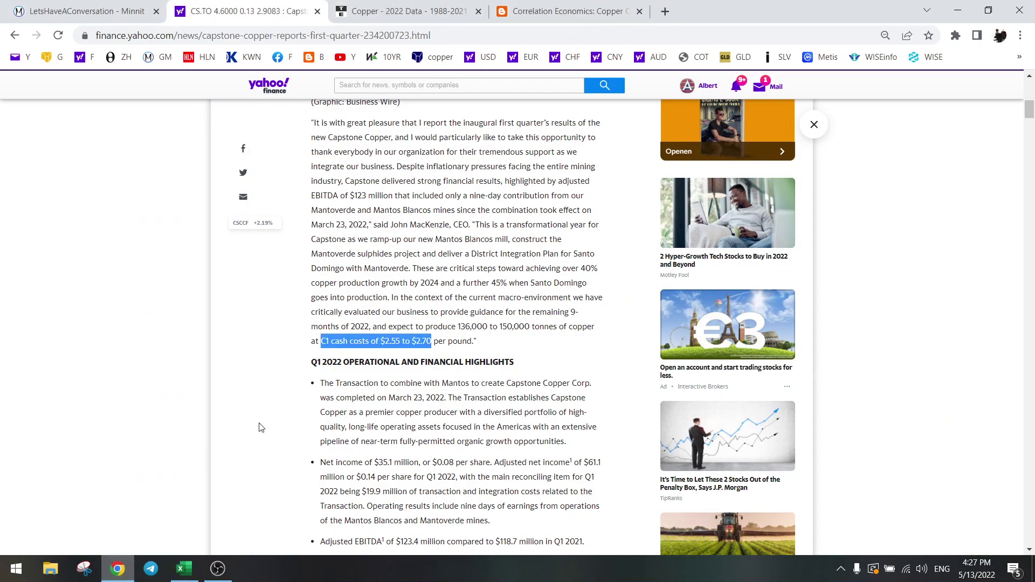
click(457, 328)
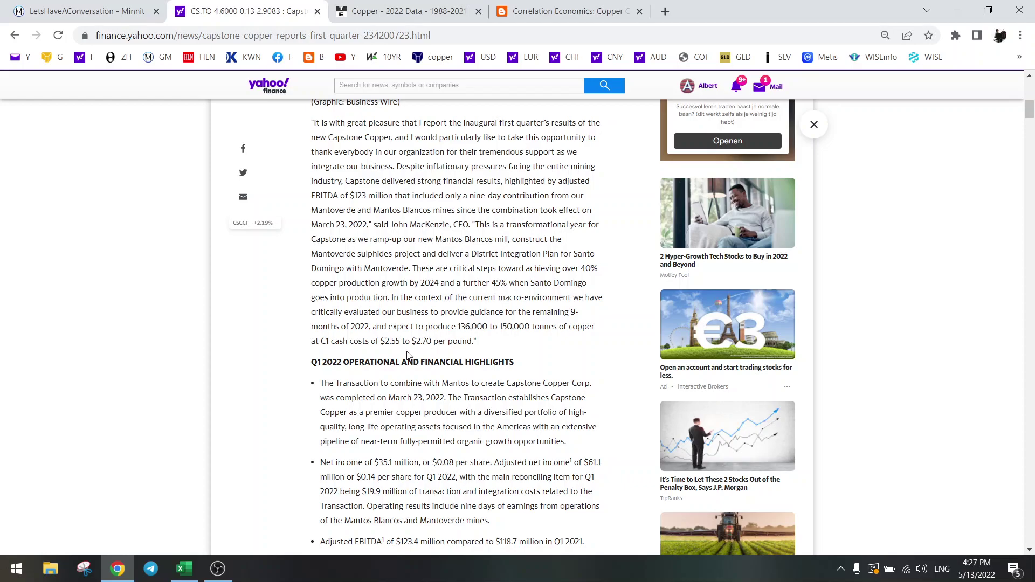
scroll(408, 380, down, 1)
scroll(407, 385, down, 2)
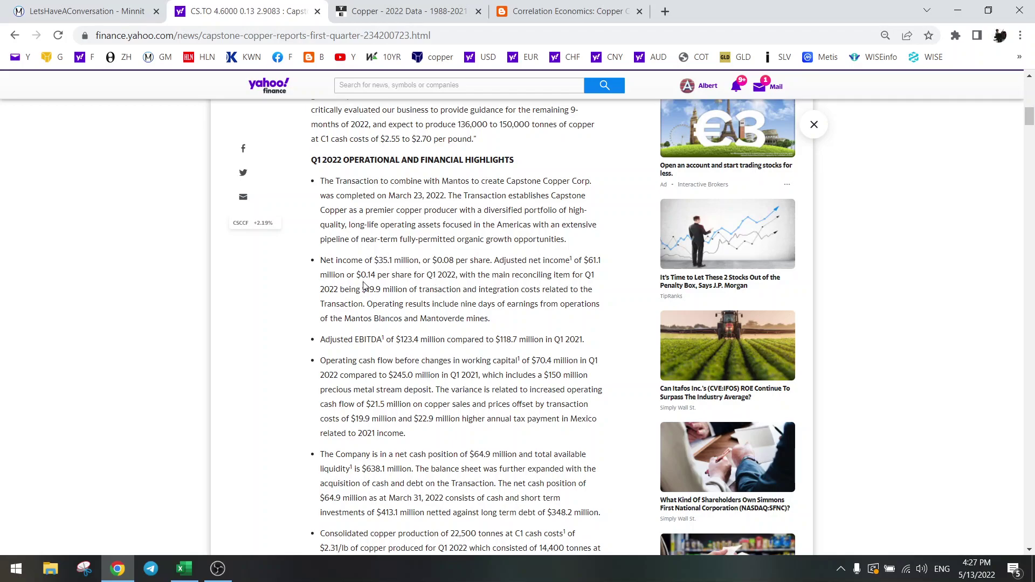
Highlight, then clear, the 'Mantos Blancos and Mantoverde mines' phrase in the Q1 highlights
drag(345, 319, 489, 322)
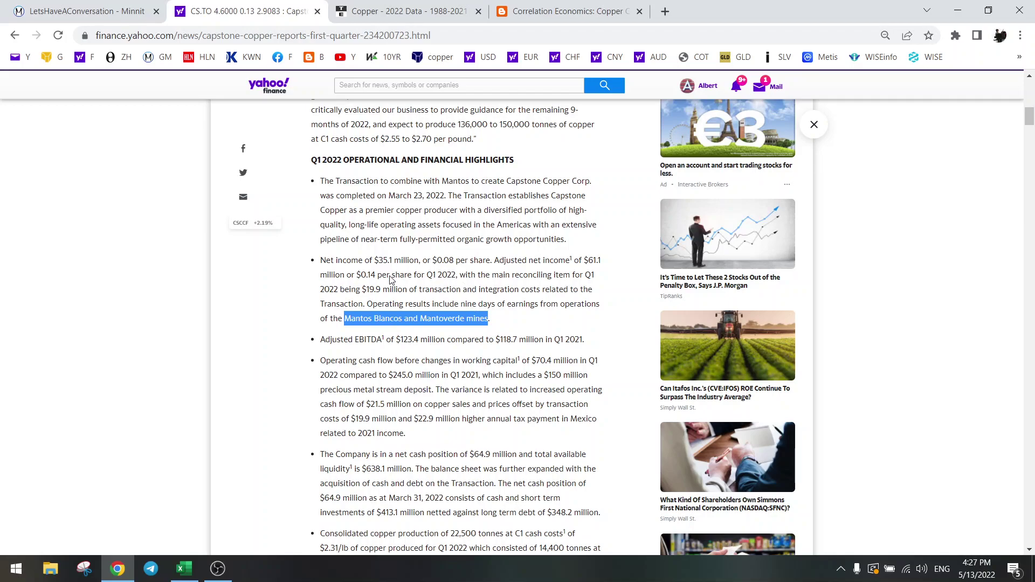
click(417, 304)
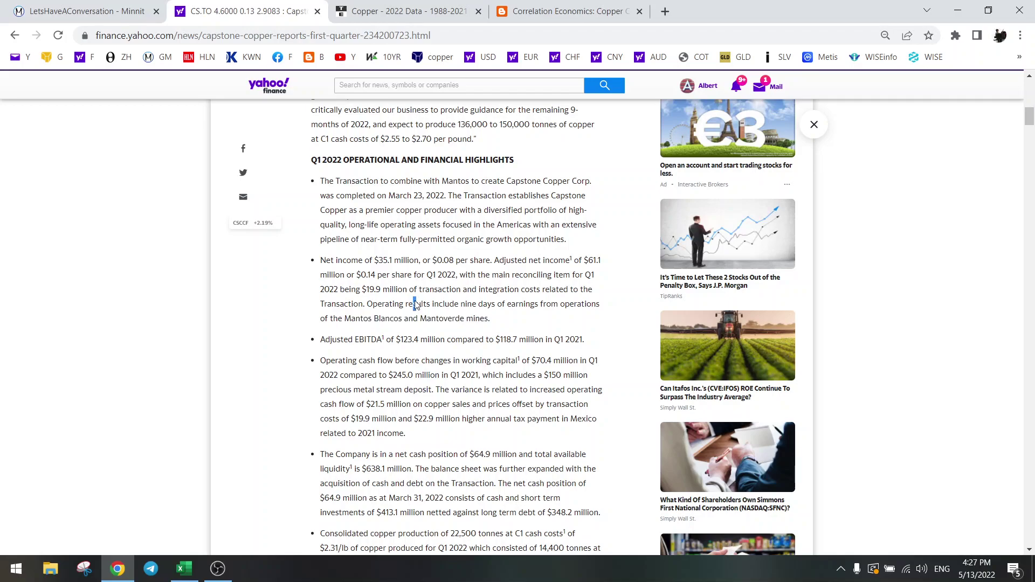
scroll(423, 330, down, 1)
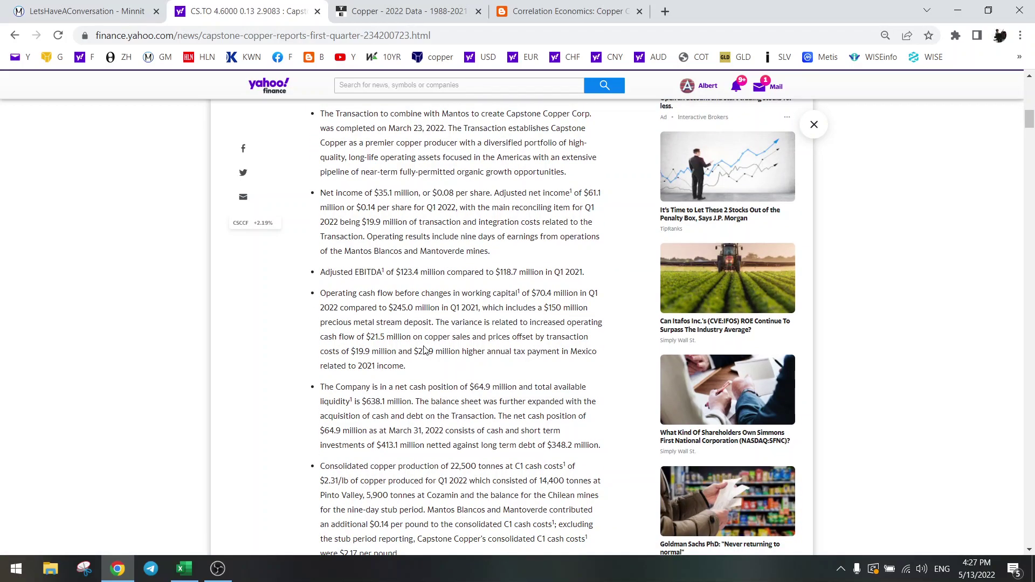
scroll(388, 276, down, 1)
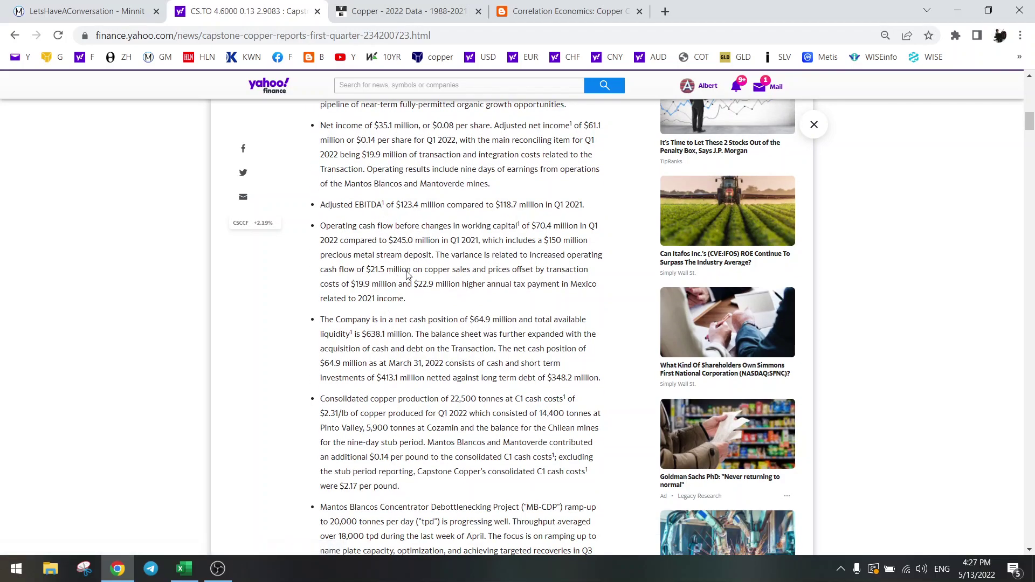
scroll(391, 303, down, 1)
scroll(396, 333, down, 1)
scroll(395, 333, down, 1)
scroll(396, 333, down, 2)
scroll(395, 334, down, 1)
scroll(394, 334, down, 3)
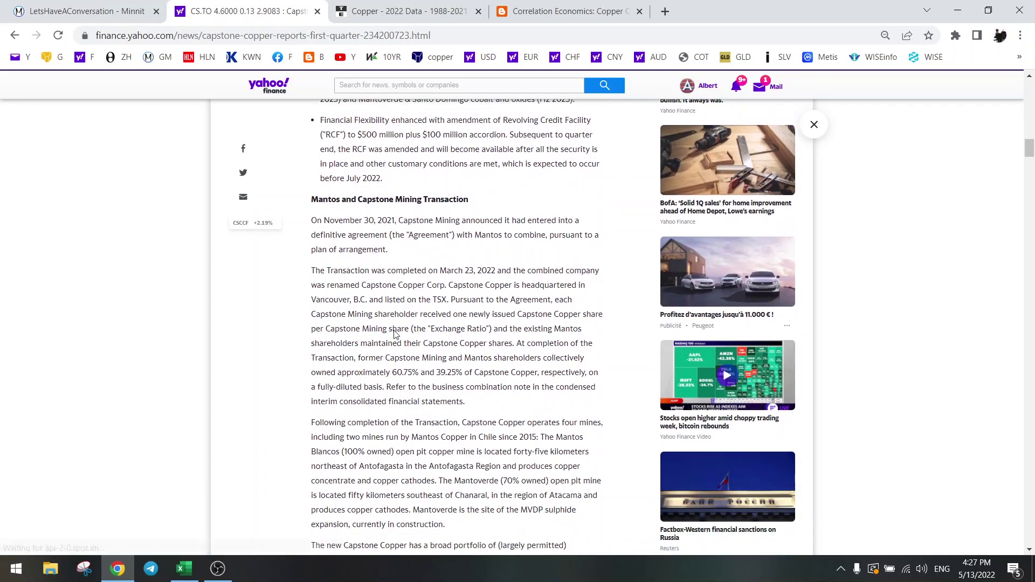
scroll(395, 334, down, 3)
scroll(395, 333, down, 1)
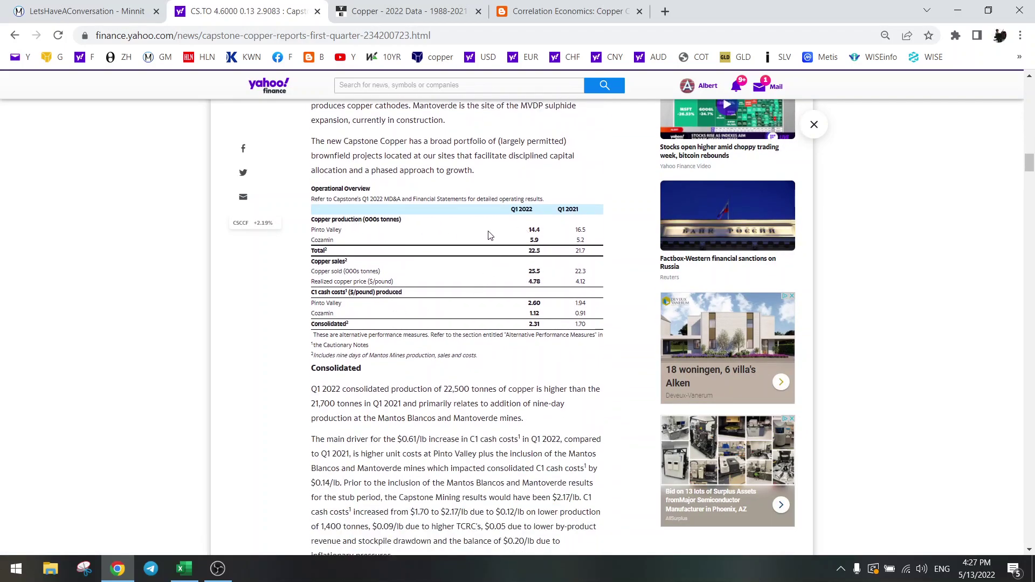
Highlight Pinto Valley and Cozamin production figures, then their C1 cash costs 2.60 and 1.12
drag(532, 229, 540, 245)
click(529, 240)
drag(528, 305, 544, 306)
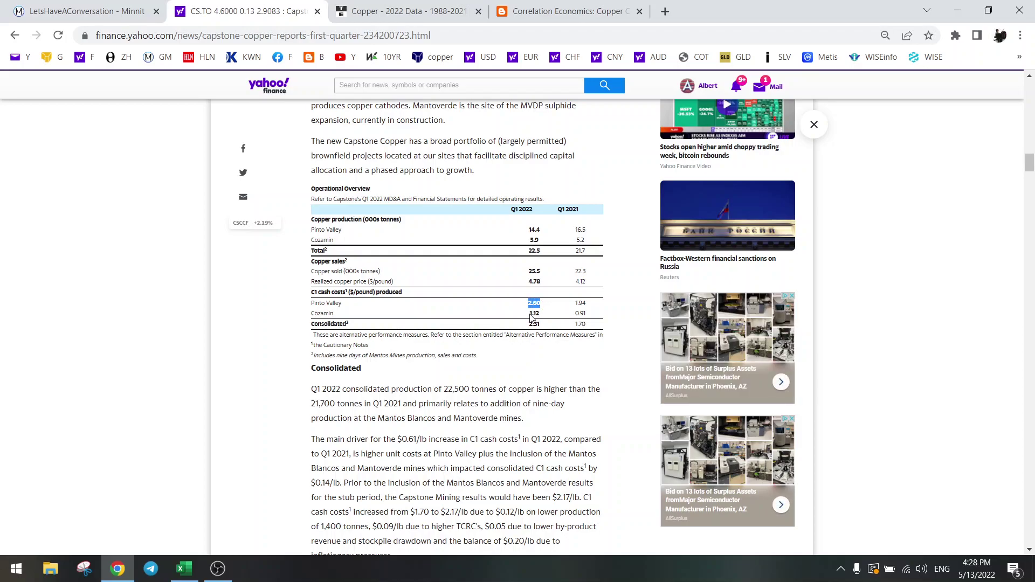
double_click(532, 314)
scroll(471, 330, down, 3)
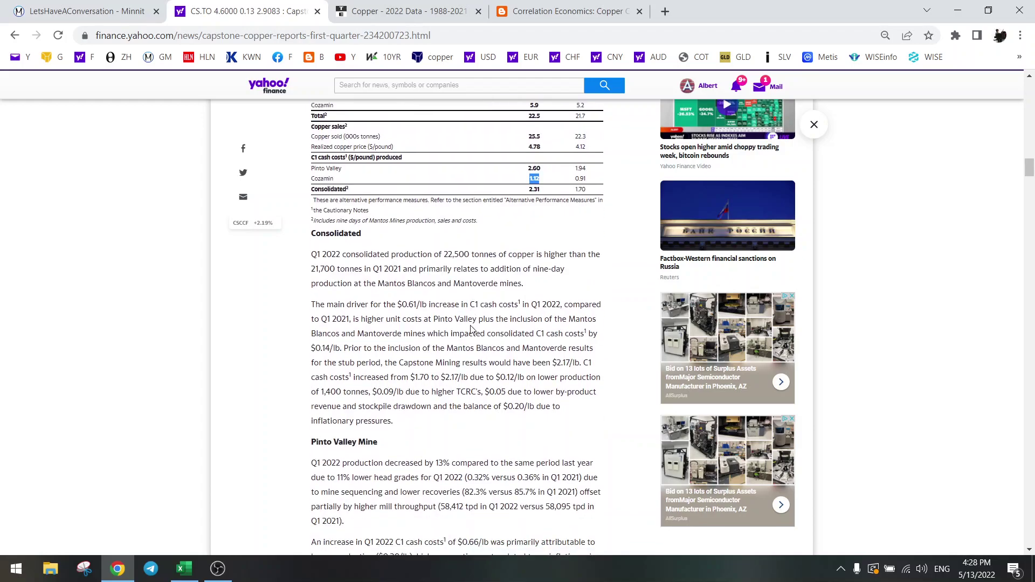
click(458, 350)
scroll(458, 350, down, 1)
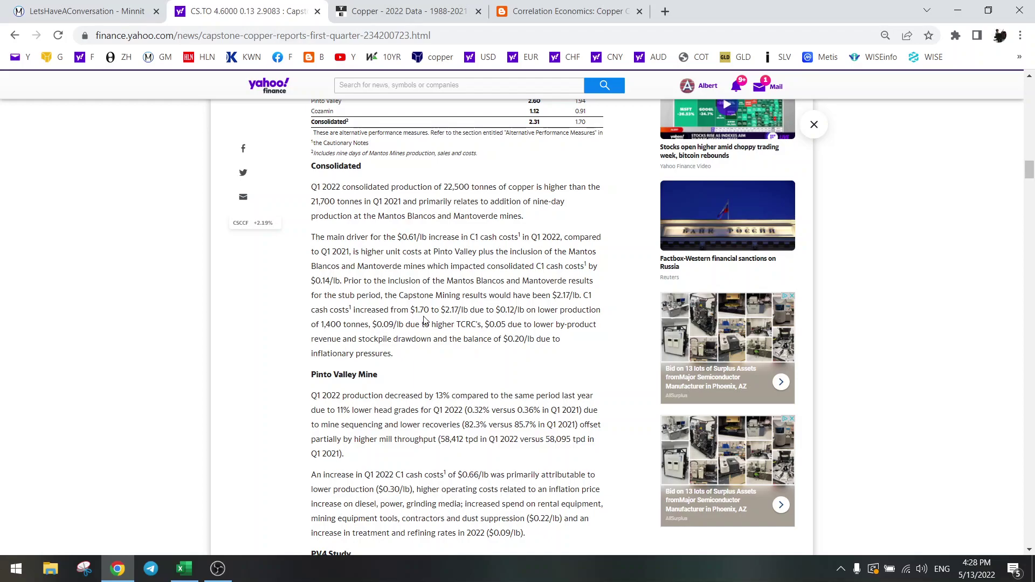
scroll(423, 321, down, 1)
scroll(423, 322, down, 2)
scroll(423, 321, down, 1)
scroll(423, 322, down, 3)
scroll(422, 321, down, 3)
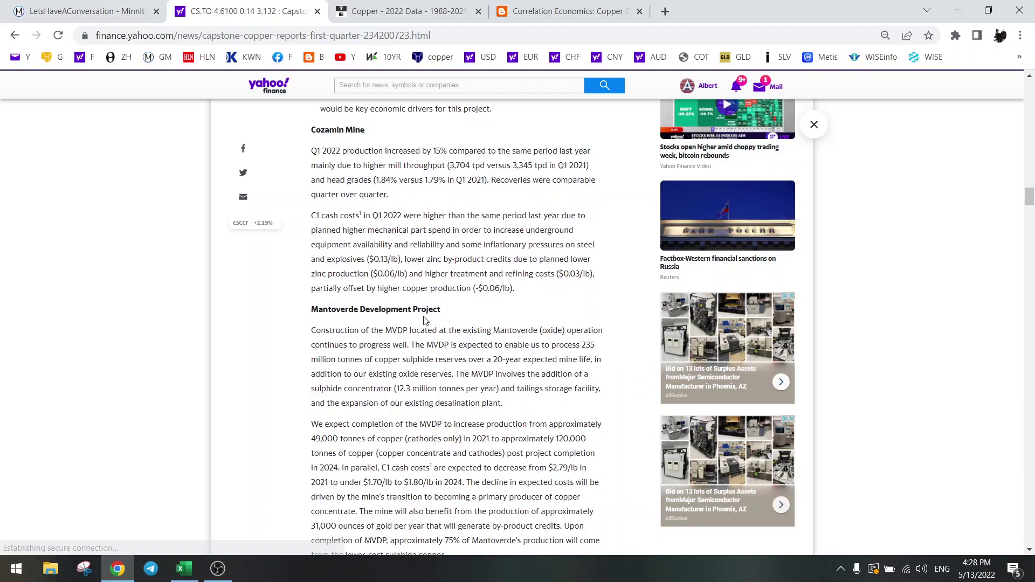
scroll(423, 322, down, 2)
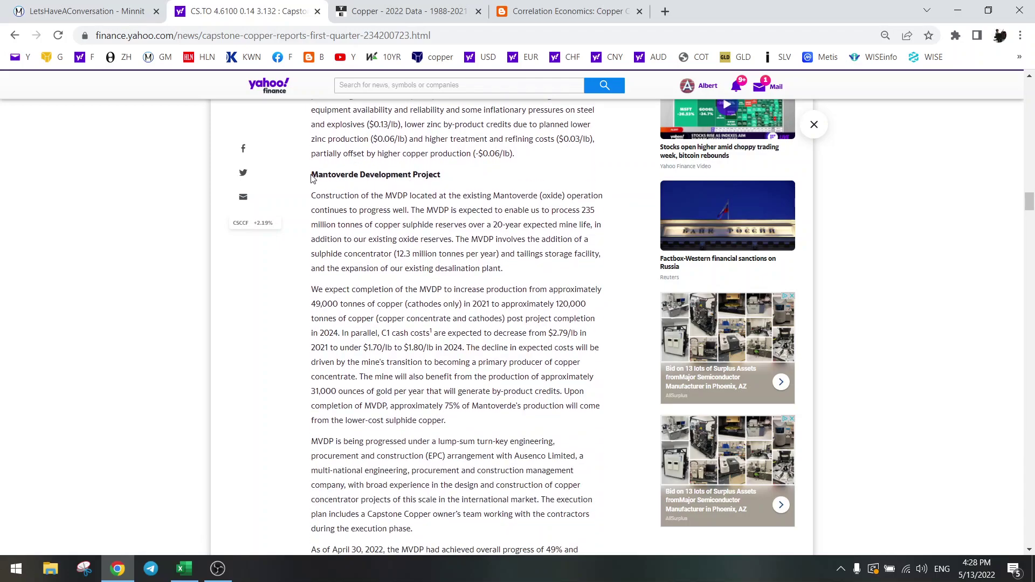
Highlight the Mantoverde Development Project heading in the Capstone article
drag(311, 178, 428, 194)
click(429, 174)
drag(442, 177, 391, 176)
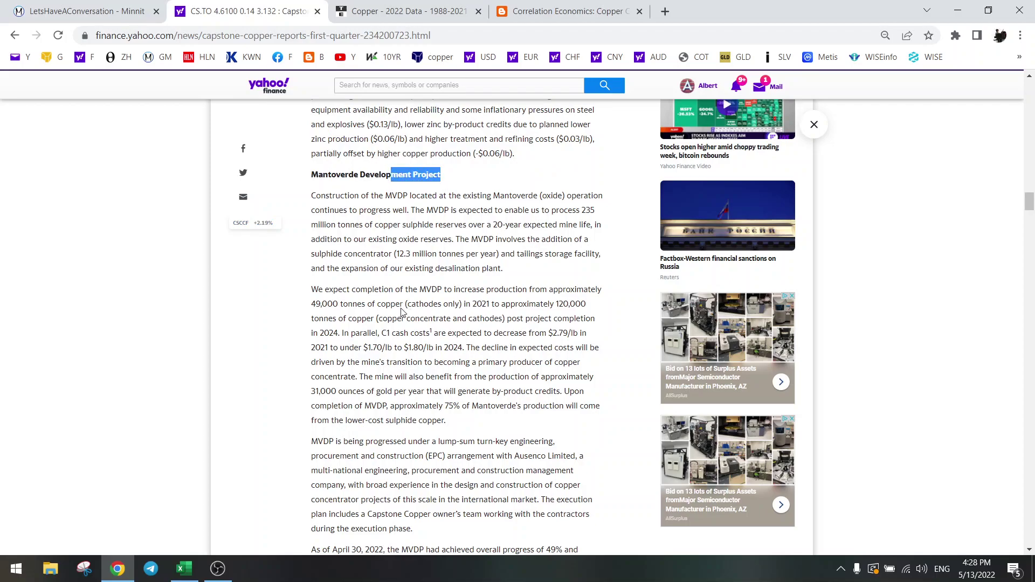
scroll(401, 312, down, 1)
scroll(402, 311, down, 3)
scroll(402, 311, down, 3)
scroll(402, 312, down, 3)
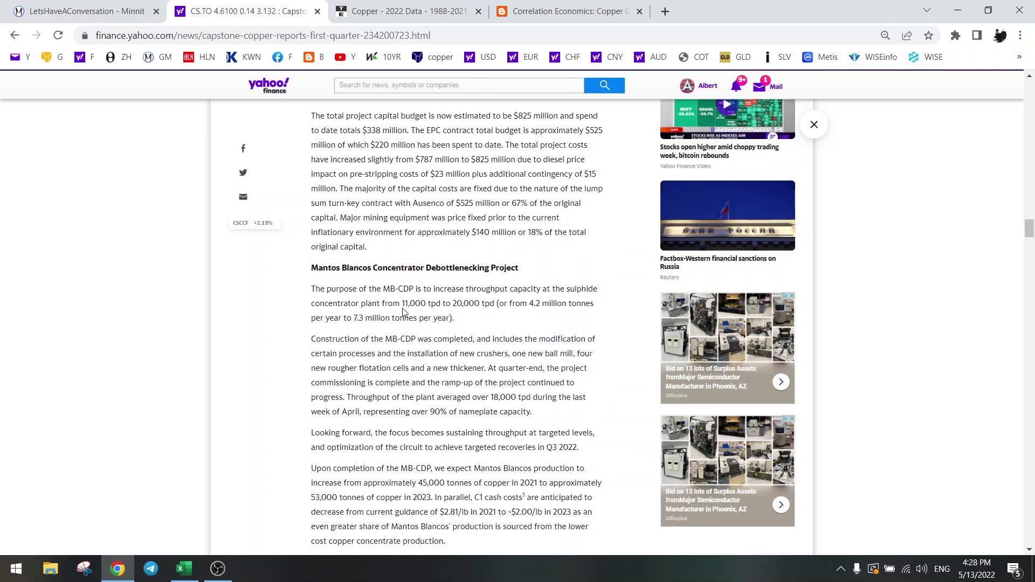
Highlight the Mantos Blancos debottlenecking heading and 'synergies', reaching the nine-month guidance table
drag(350, 272, 514, 272)
click(418, 317)
drag(404, 304, 494, 304)
click(429, 328)
scroll(429, 328, down, 2)
scroll(429, 330, down, 1)
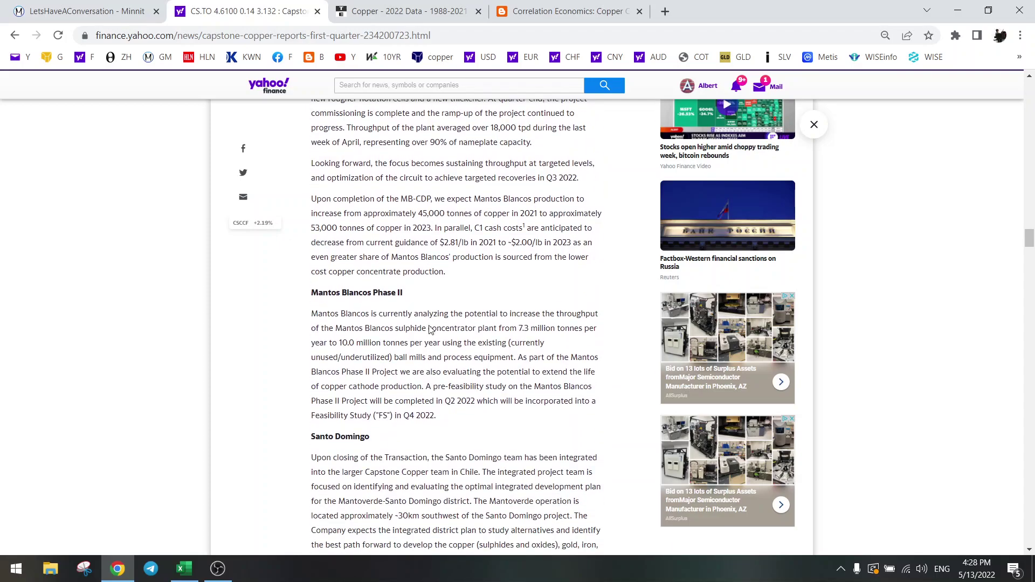
scroll(430, 330, down, 2)
scroll(430, 330, down, 1)
drag(371, 167, 329, 168)
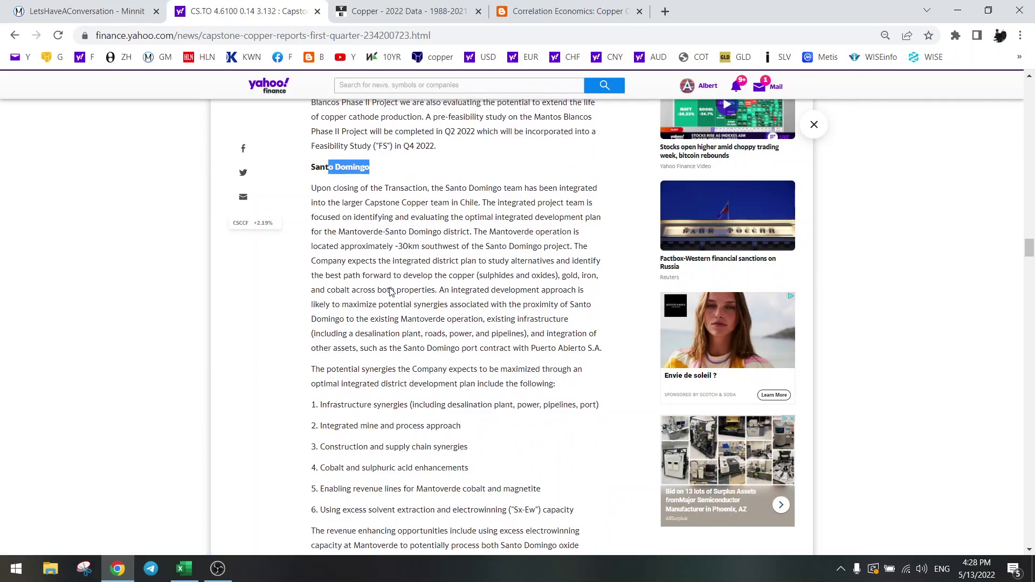
click(394, 262)
drag(374, 410, 410, 406)
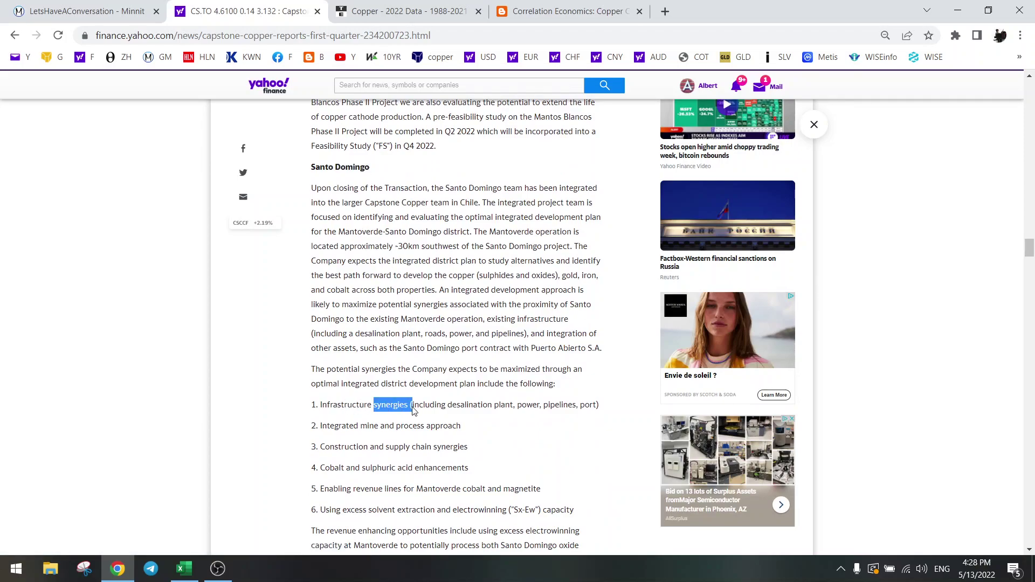
click(415, 304)
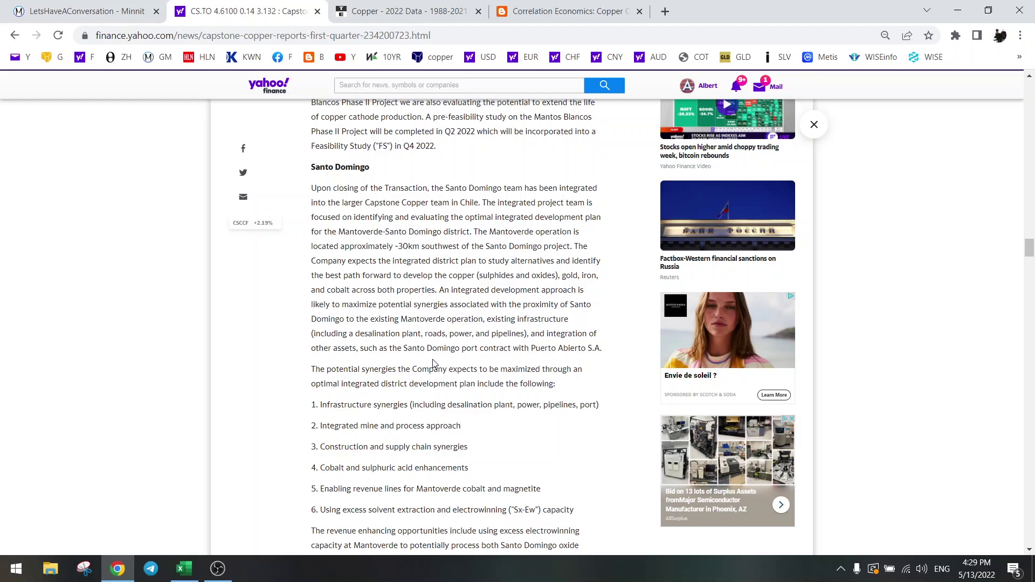
scroll(433, 365, down, 1)
scroll(433, 356, down, 2)
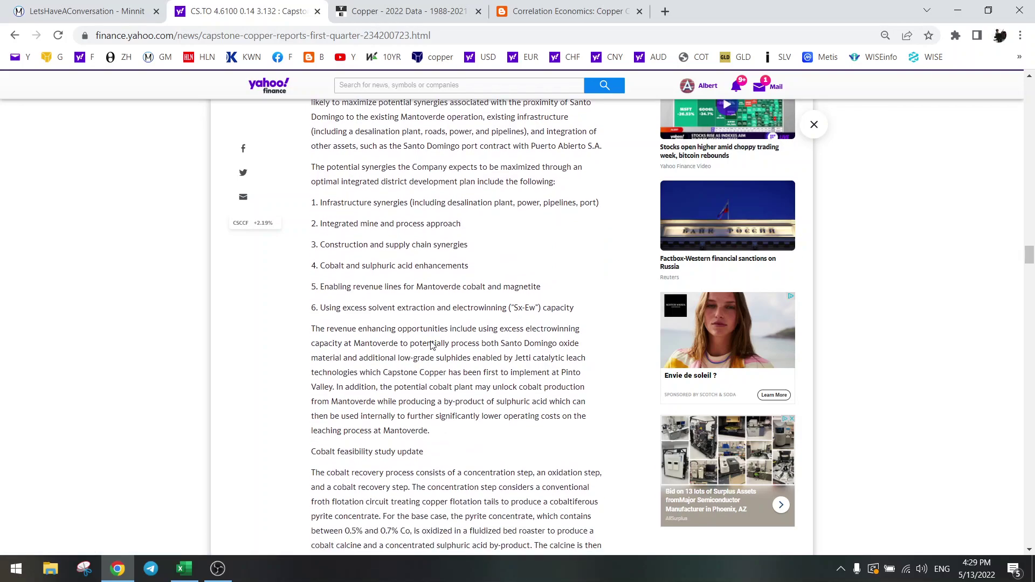
scroll(433, 346, down, 1)
scroll(433, 347, down, 2)
scroll(433, 347, down, 3)
scroll(433, 347, down, 2)
scroll(430, 346, down, 3)
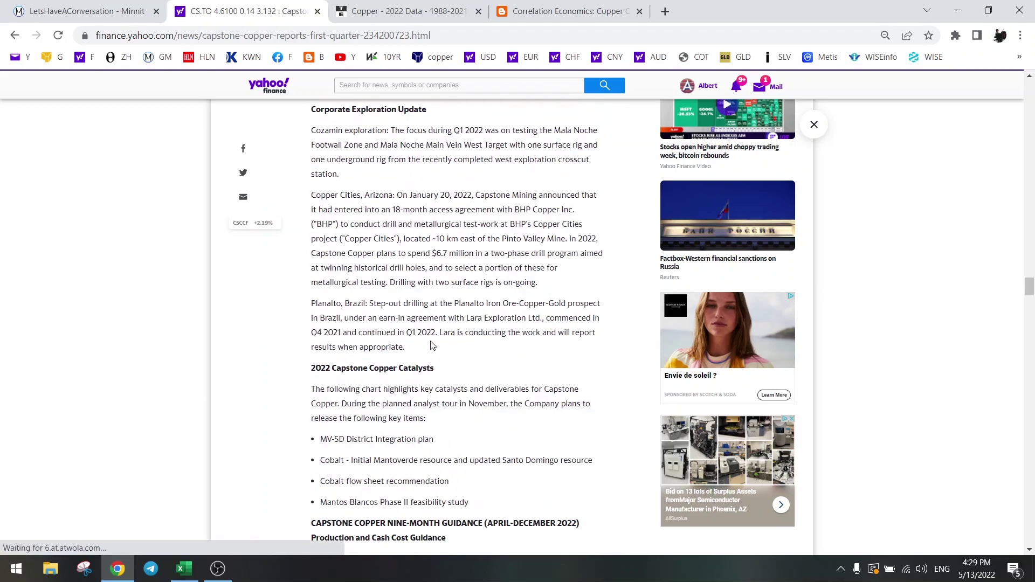
scroll(431, 344, down, 1)
scroll(432, 344, down, 1)
scroll(430, 344, down, 2)
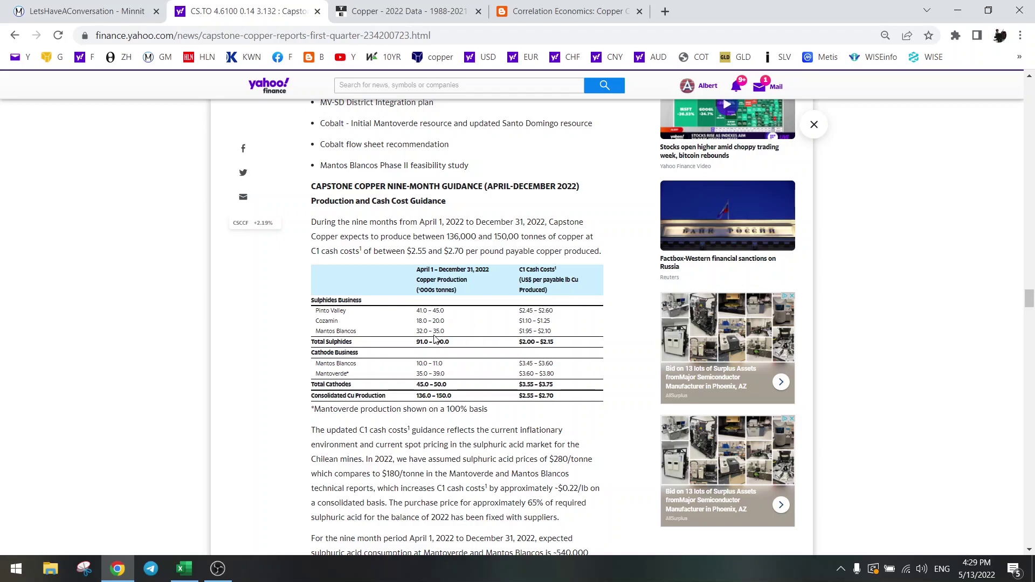
In the Miners workbook, check the Pinto Valley and Cozamin March-22 production values
click(184, 568)
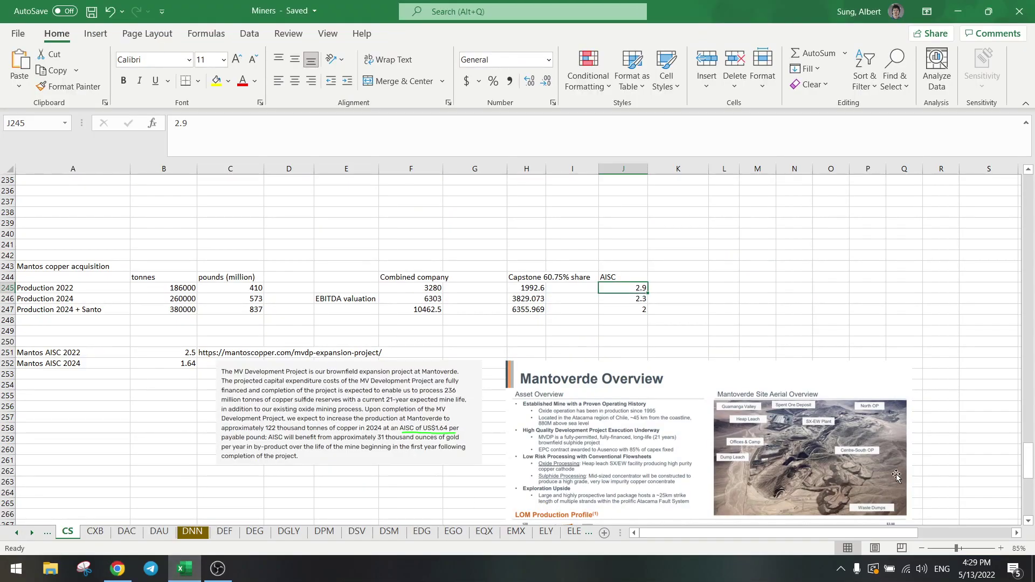
drag(1028, 460, 1028, 171)
drag(746, 534, 865, 530)
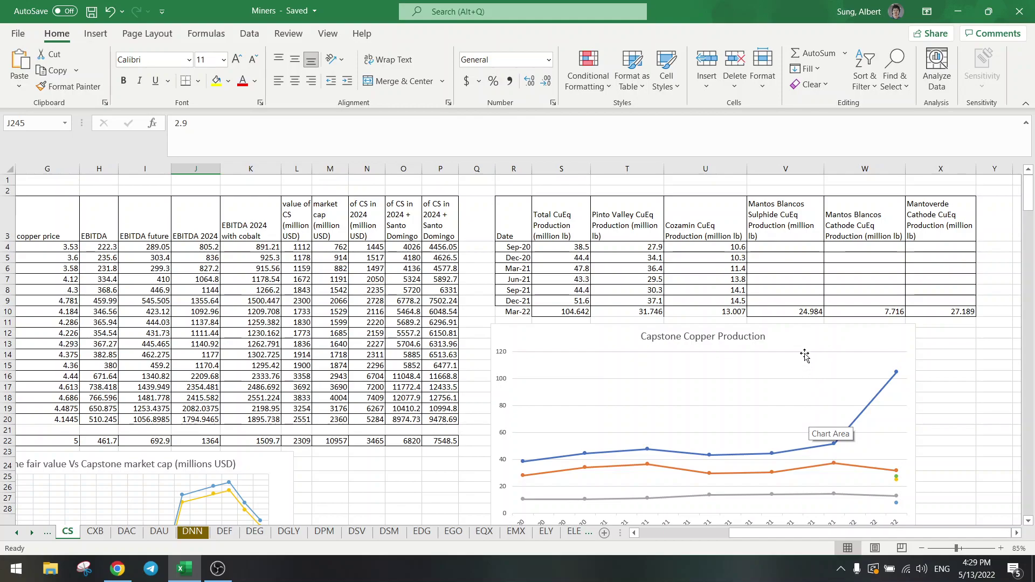
click(633, 312)
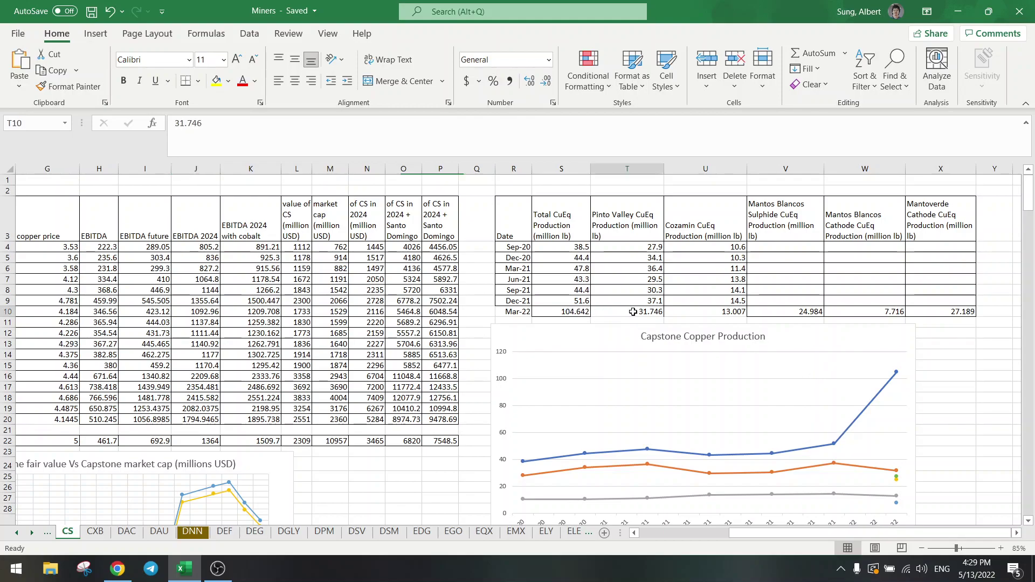
click(700, 312)
click(652, 309)
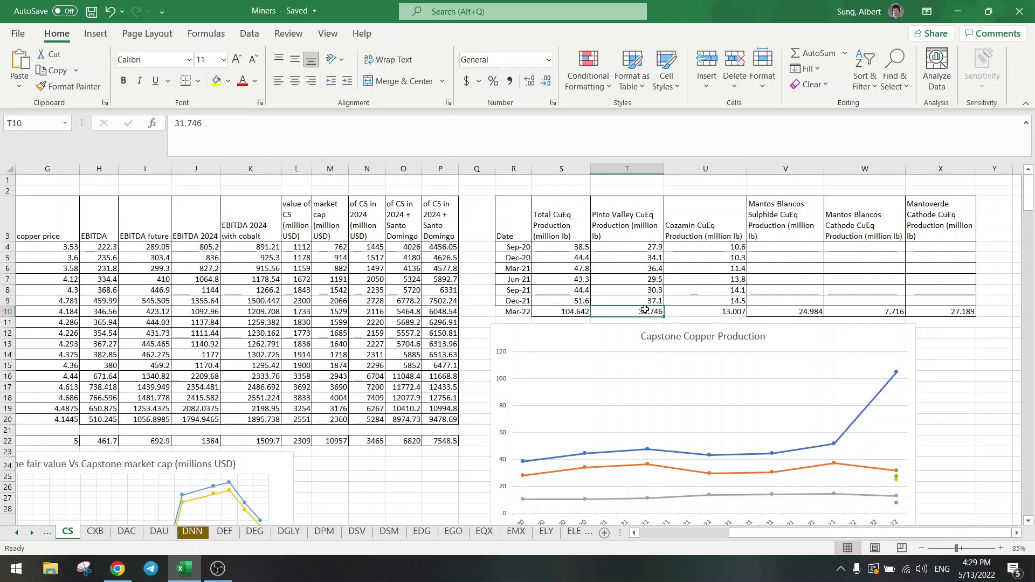
scroll(897, 370, down, 2)
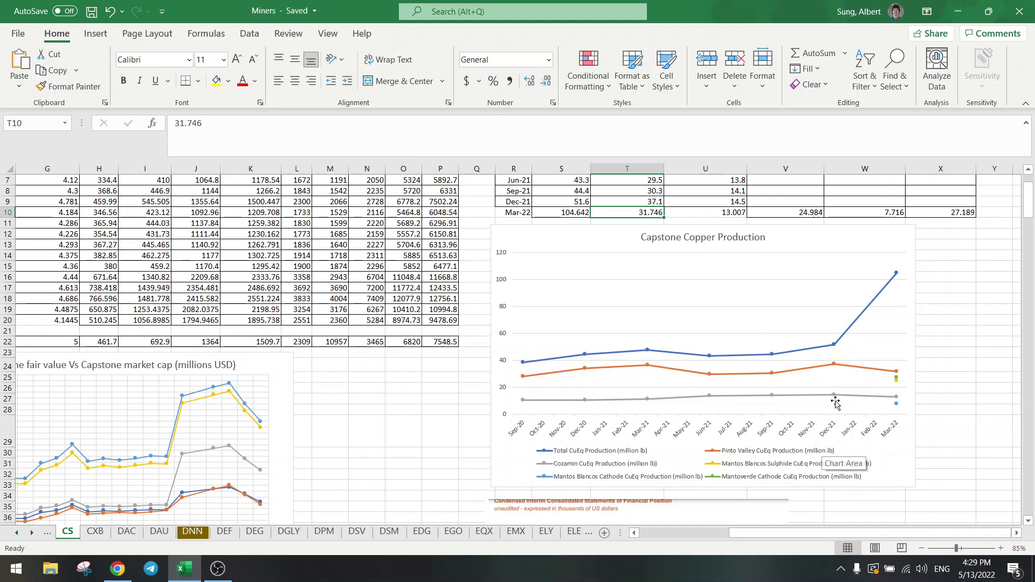
mouse_move(833, 365)
scroll(762, 386, up, 2)
click(620, 218)
scroll(867, 310, down, 2)
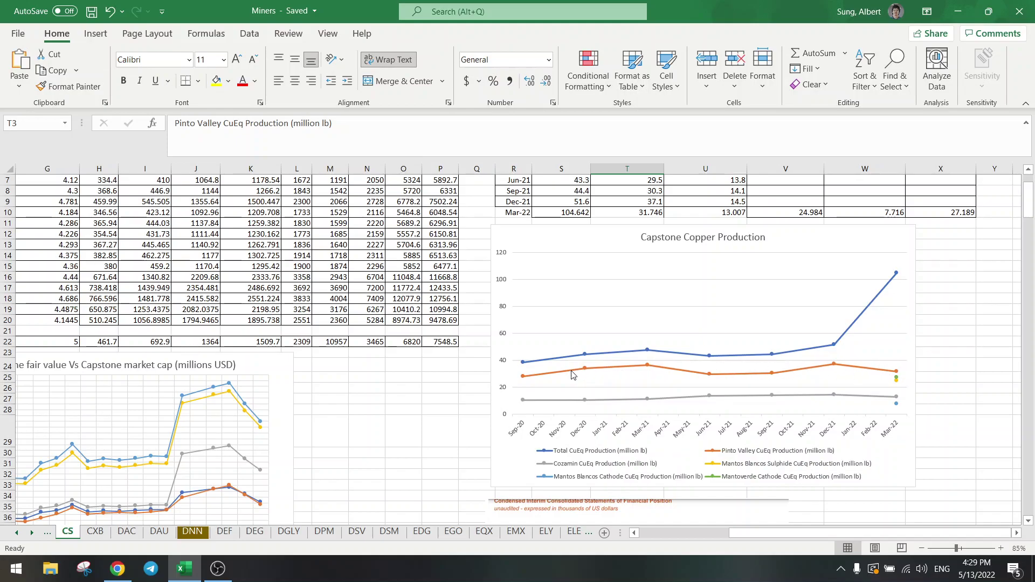
Select the Mantos Blancos Sulphide, Mantos Blancos Cathode and Mantoverde Cathode headers and March-22 values
click(928, 376)
scroll(930, 372, up, 2)
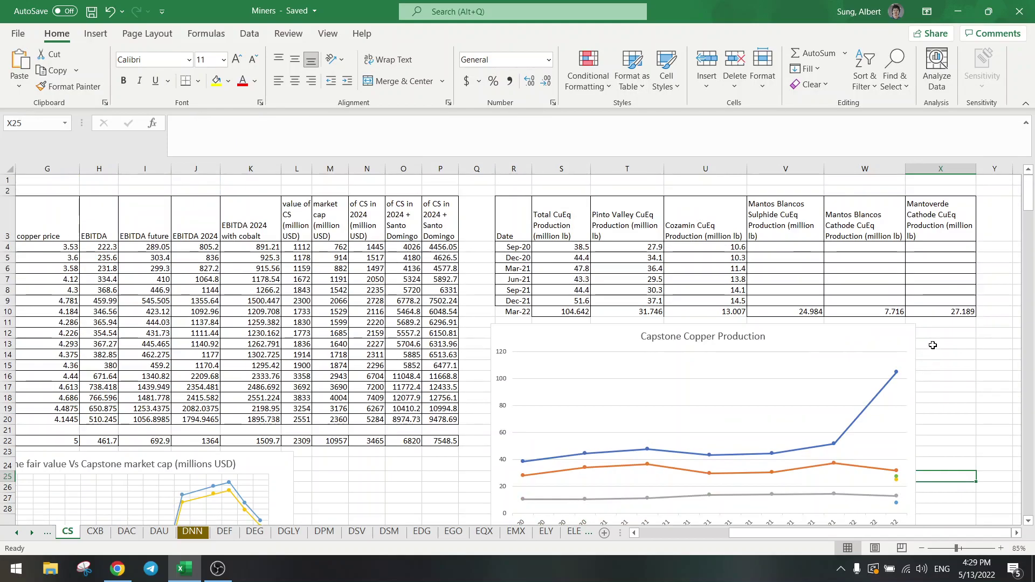
click(773, 217)
key(shift+Right)
key(shift+Right)
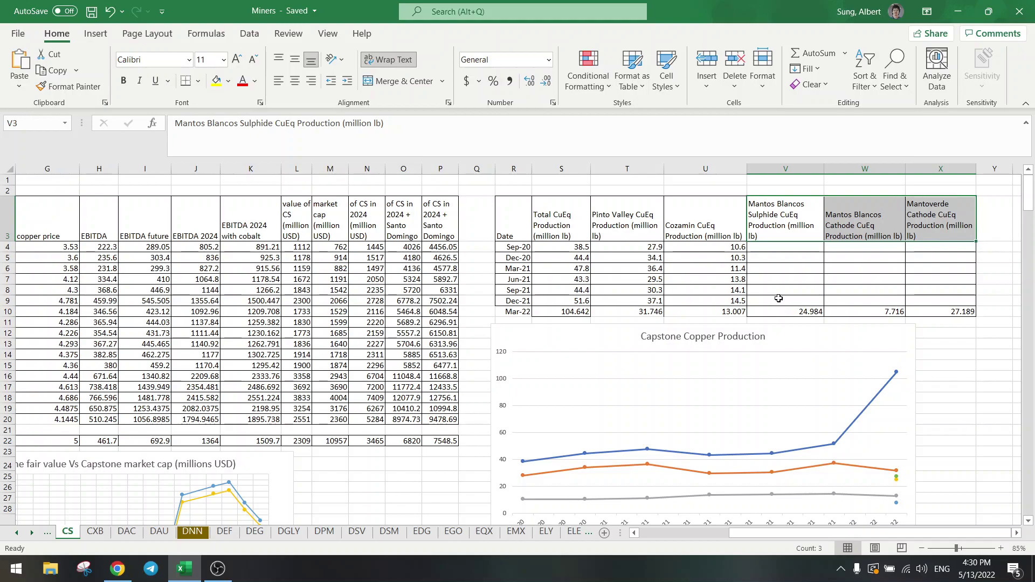
click(784, 222)
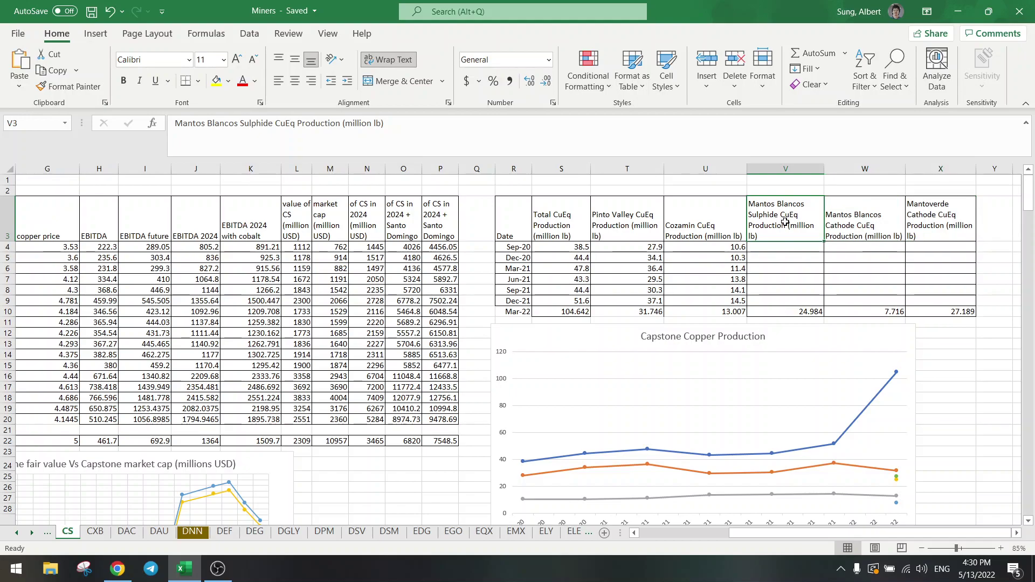
click(863, 225)
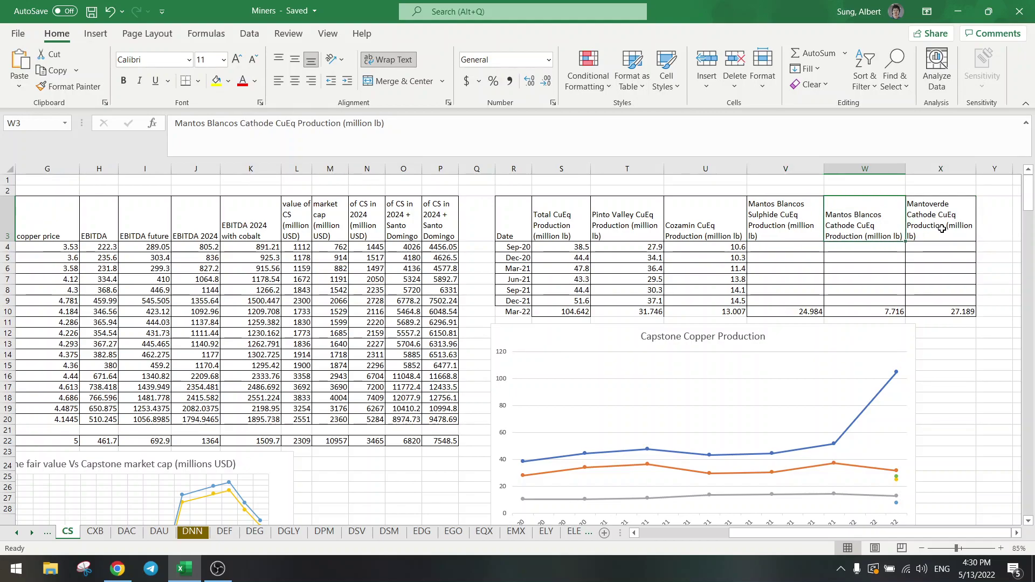
click(944, 226)
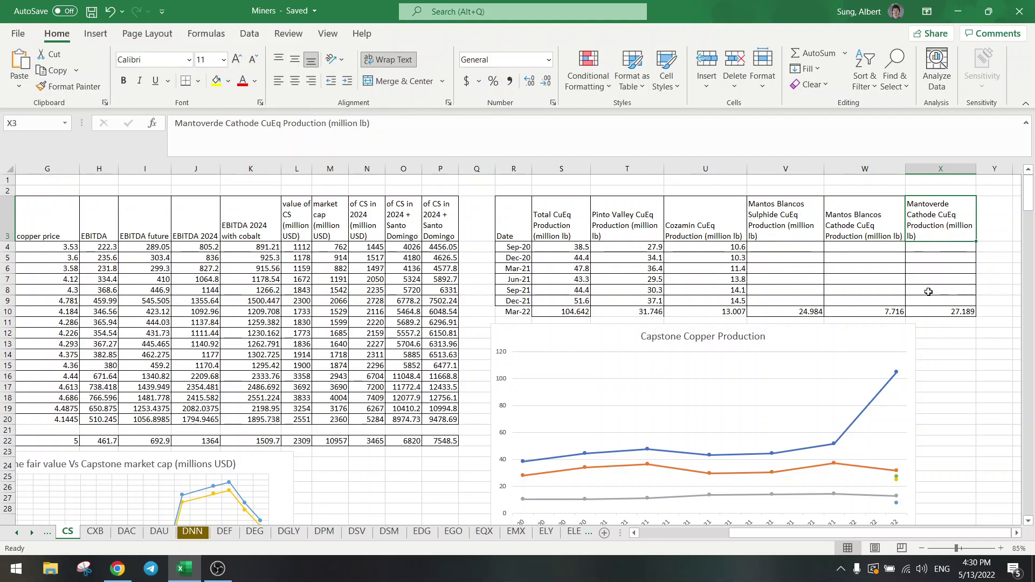
drag(931, 311, 789, 312)
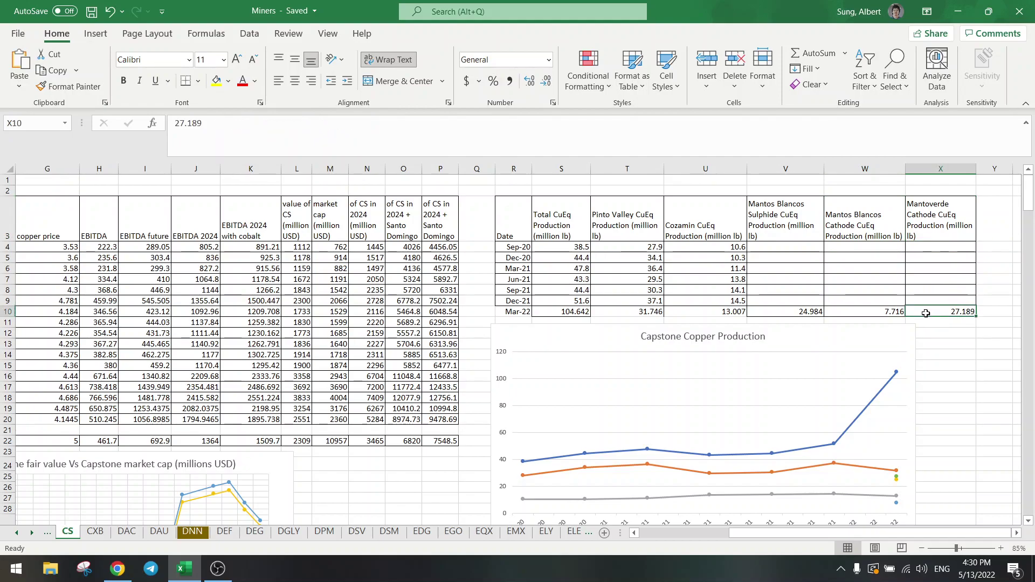
scroll(882, 332, down, 2)
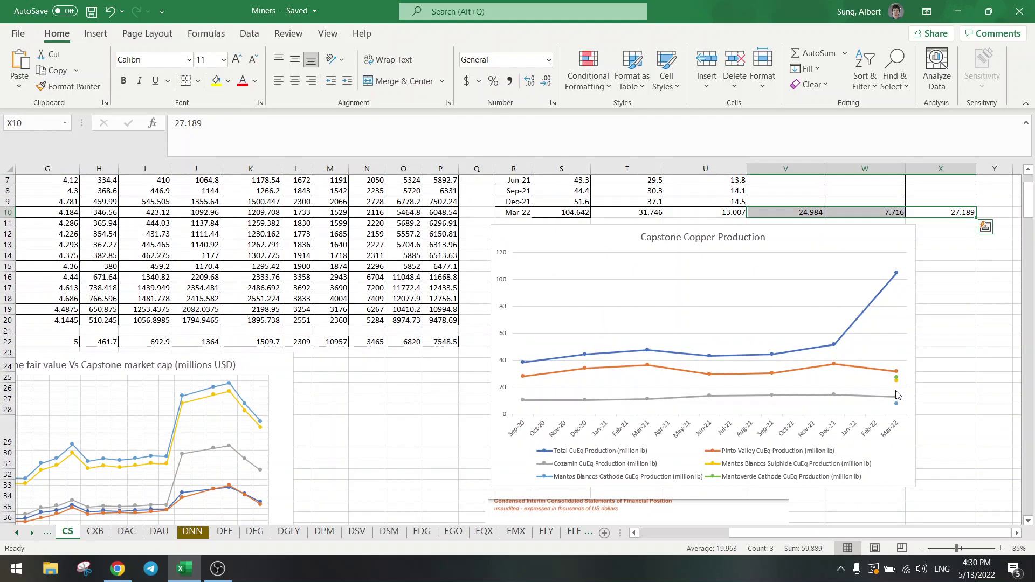
Re-confirm S10's =SUM(T10:X10) March-22 total, then scroll down toward the fair-value chart
click(896, 274)
scroll(895, 274, up, 2)
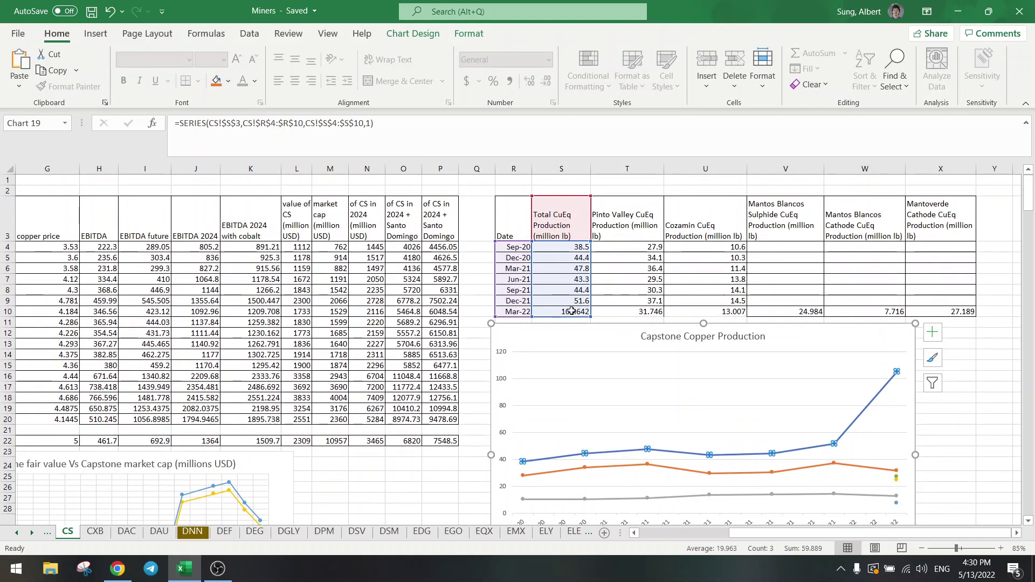
click(568, 312)
key(F2)
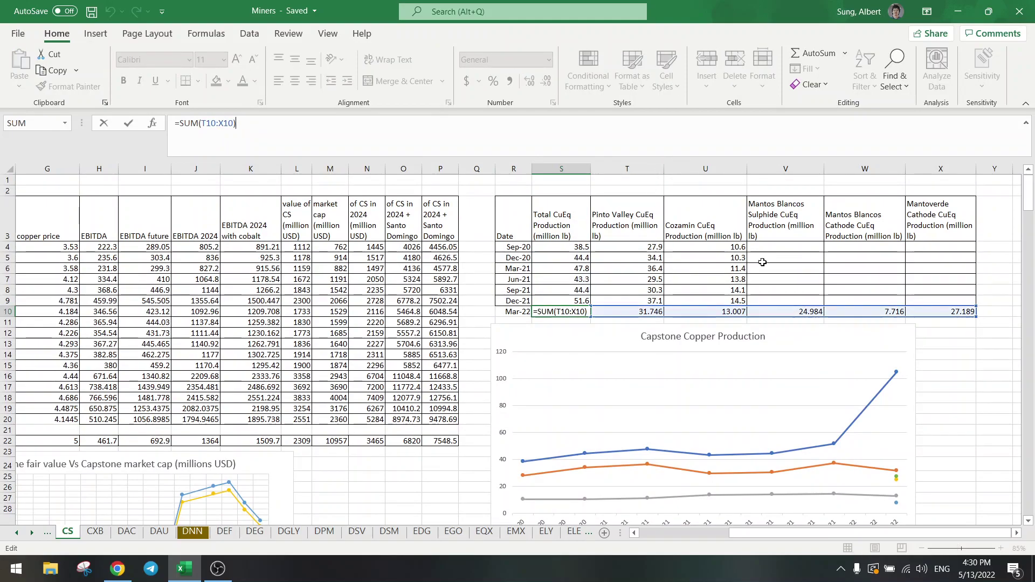
click(832, 279)
scroll(833, 281, down, 1)
scroll(833, 281, down, 1)
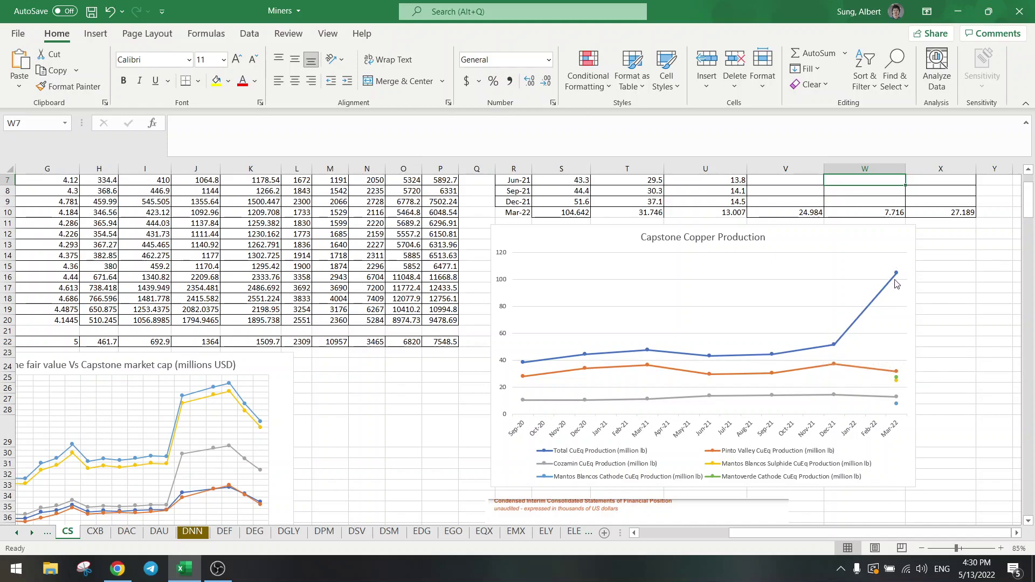
click(941, 263)
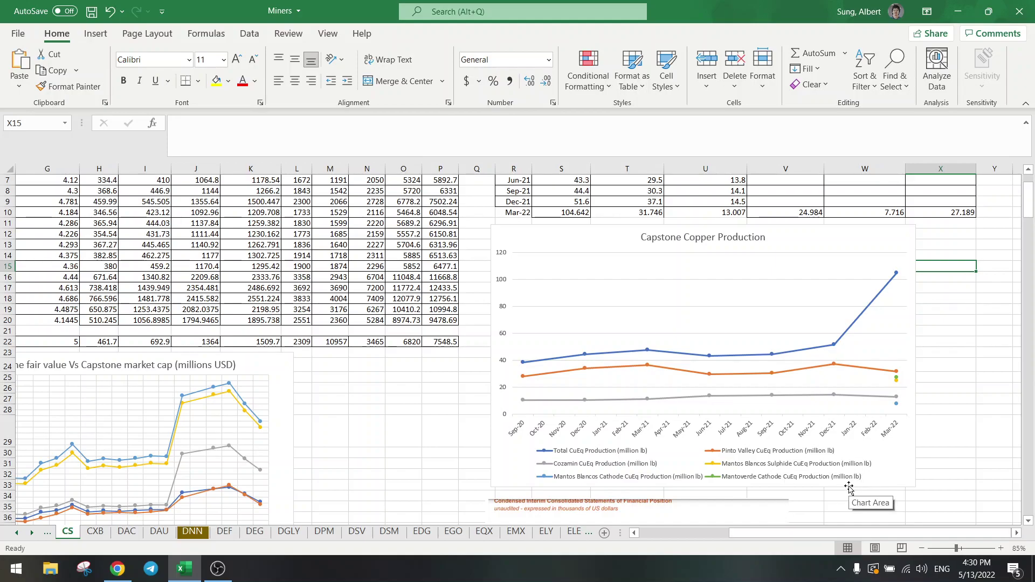
scroll(841, 478, down, 2)
scroll(809, 438, down, 3)
scroll(805, 425, up, 3)
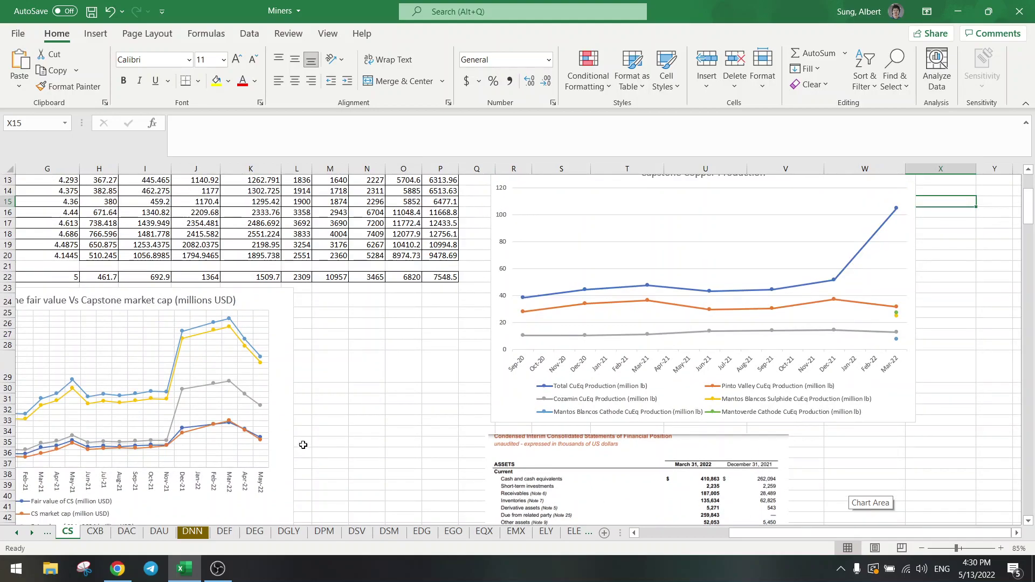
In the Yahoo Finance article, highlight the consolidated and Total Sulphides cash cost and production guidance ranges
click(117, 569)
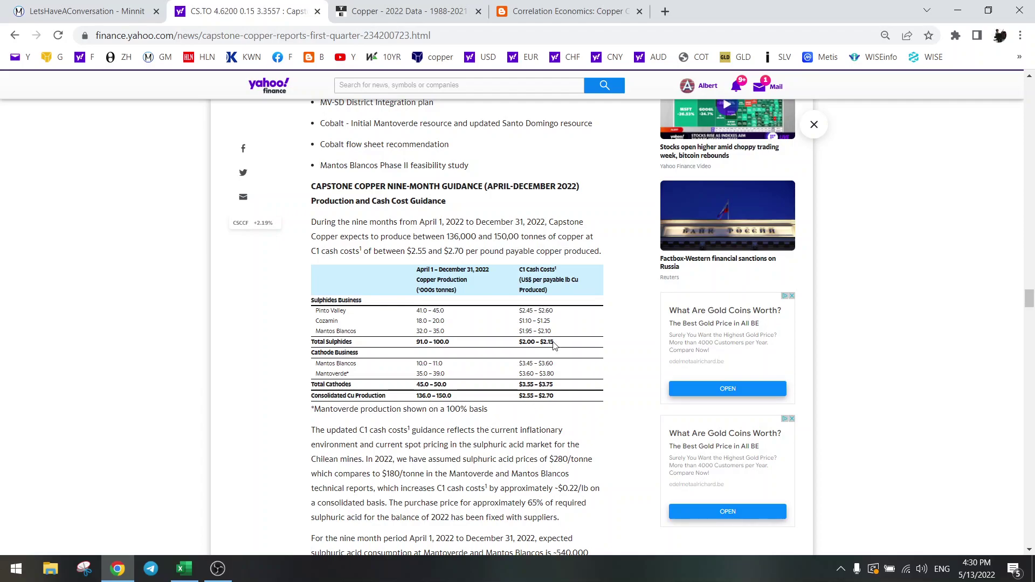
drag(557, 395, 533, 395)
drag(554, 343, 520, 343)
drag(556, 396, 521, 399)
drag(451, 396, 418, 399)
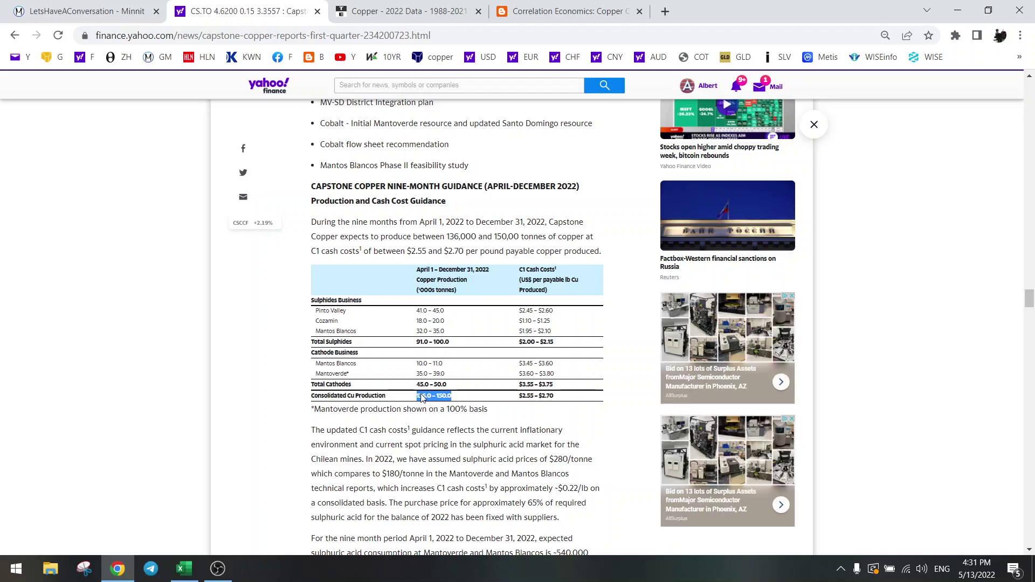
scroll(420, 408, down, 3)
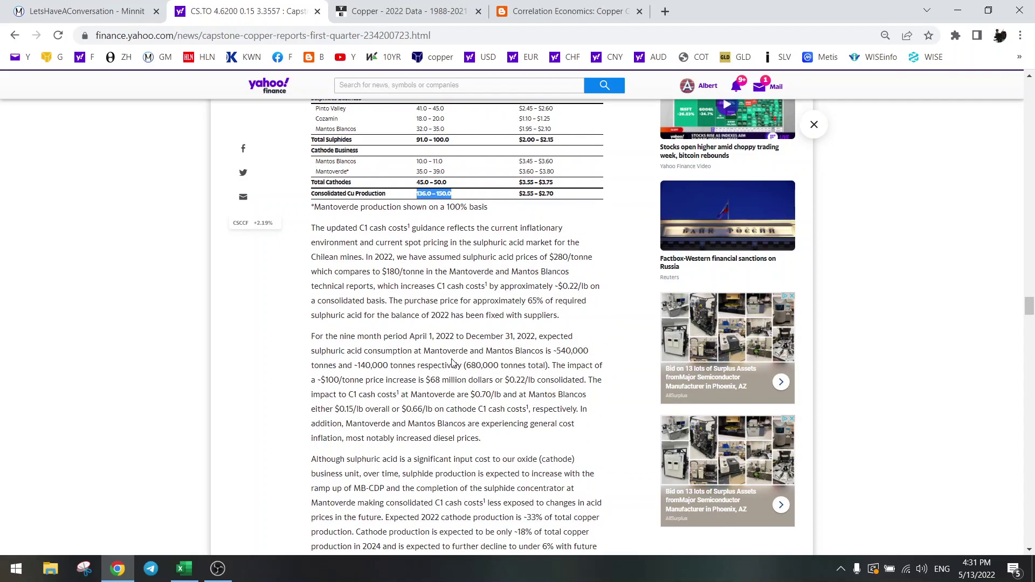
Glance at the Trading Economics copper price page, then return to the Capstone article's Financial Overview
click(452, 364)
click(405, 11)
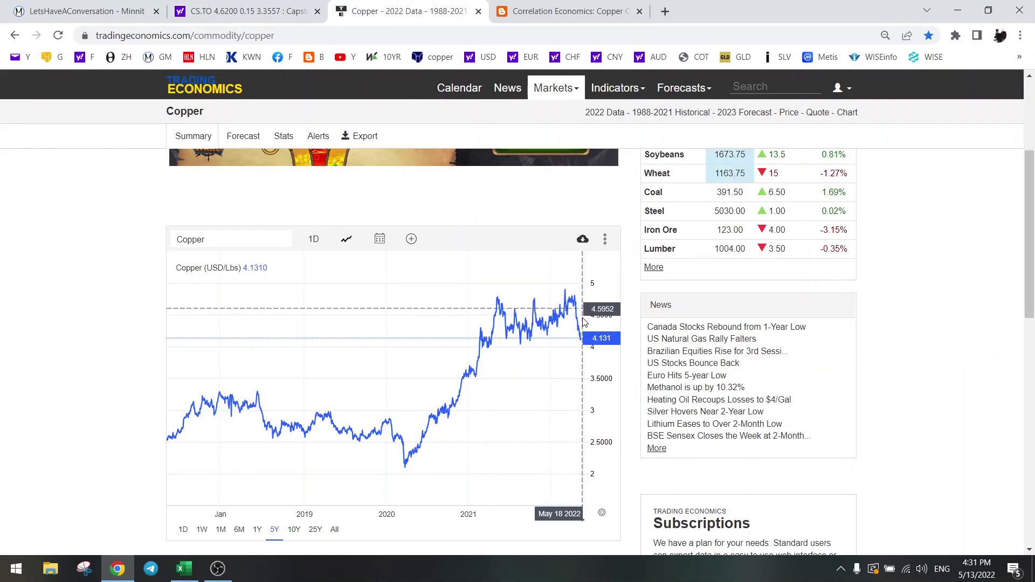
click(225, 6)
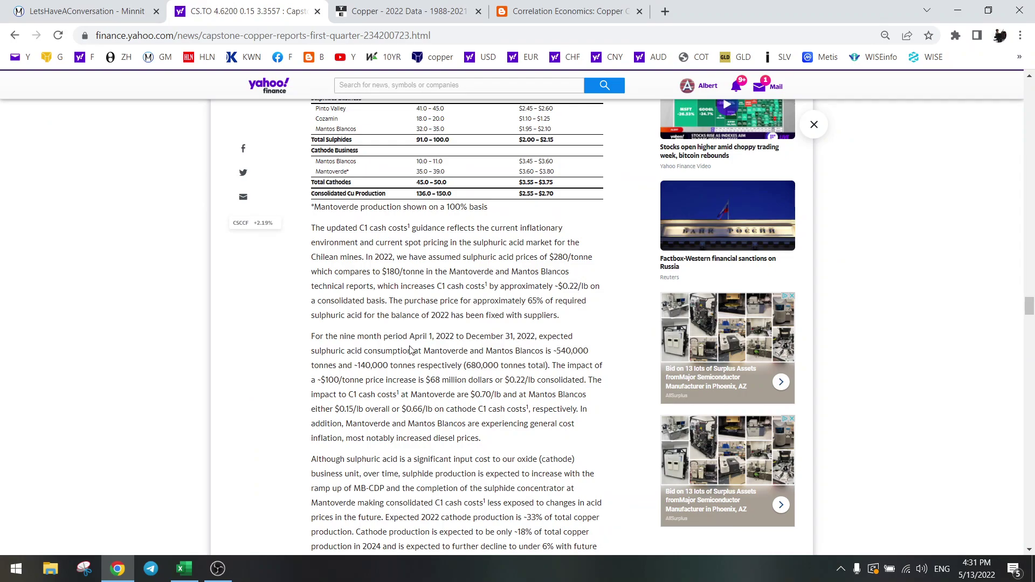
scroll(411, 350, down, 3)
scroll(409, 349, down, 1)
scroll(410, 351, down, 2)
scroll(409, 353, down, 3)
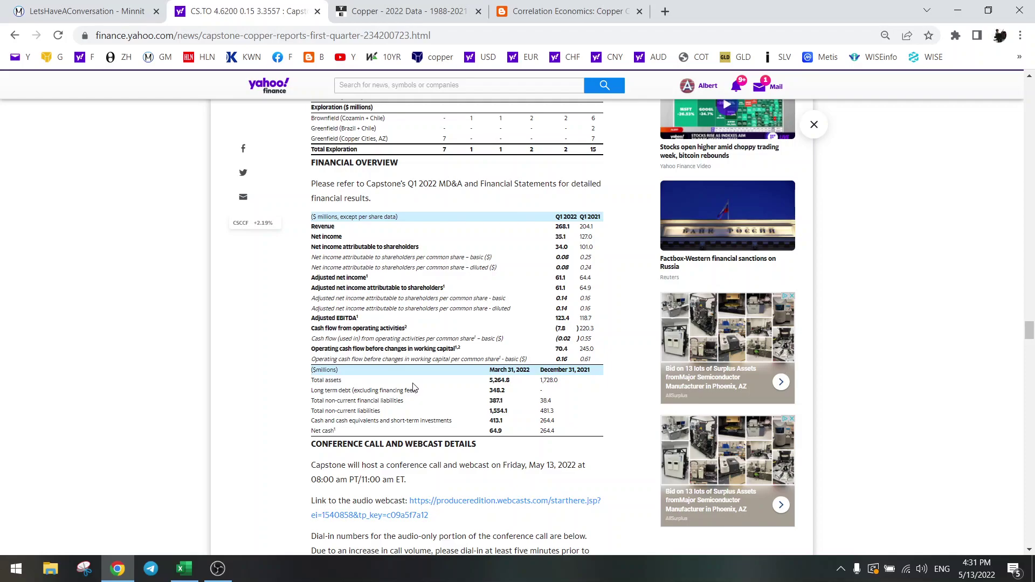
scroll(412, 389, down, 1)
scroll(413, 388, down, 2)
scroll(412, 389, up, 3)
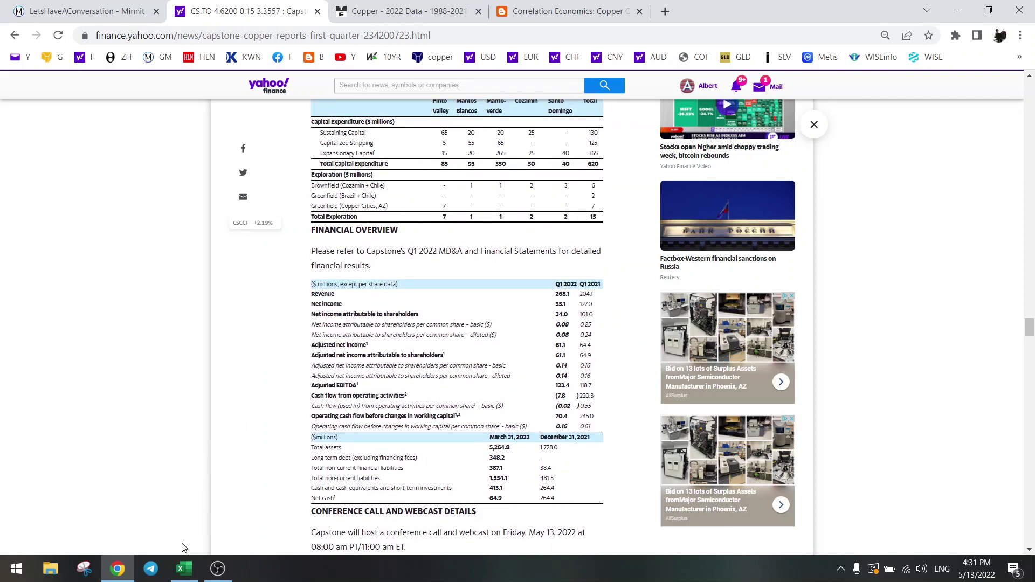
Review the Capstone Financials chart's Mar-22 revenue 268.086, net earnings 35.117 and equity 2707
click(186, 568)
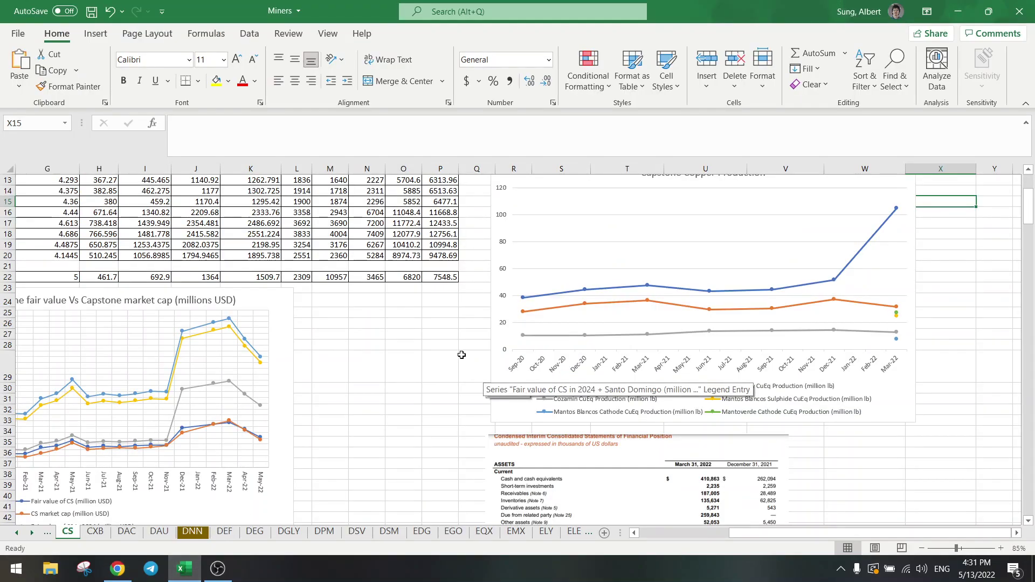
scroll(445, 357, up, 1)
click(427, 370)
scroll(427, 369, up, 3)
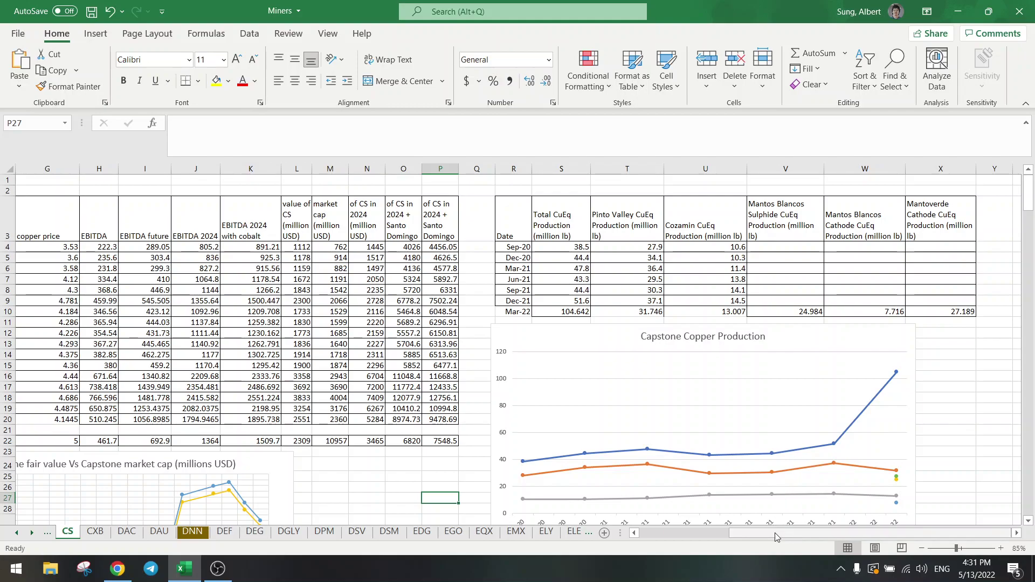
drag(775, 537, 776, 537)
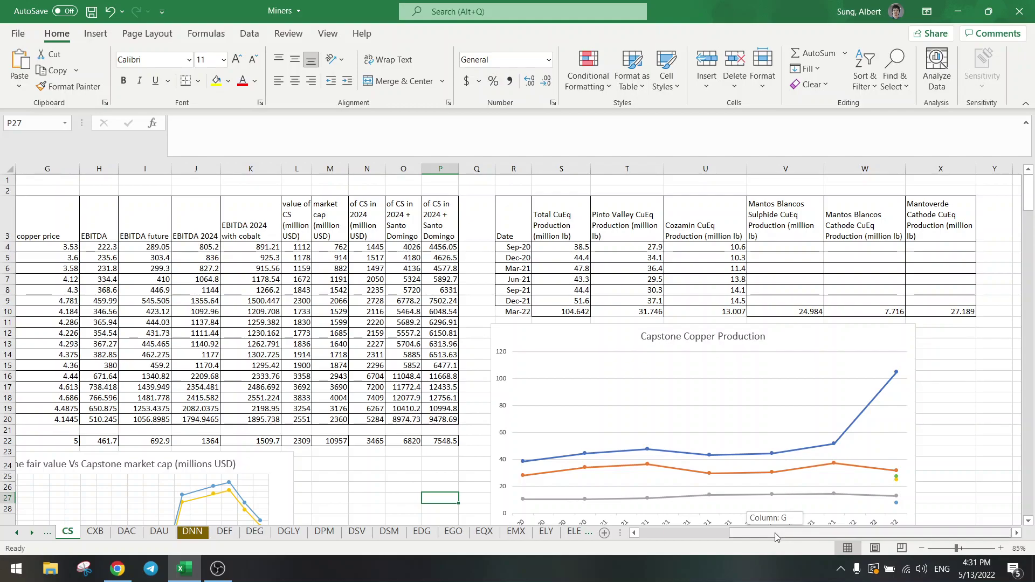
scroll(532, 451, down, 6)
scroll(533, 450, down, 7)
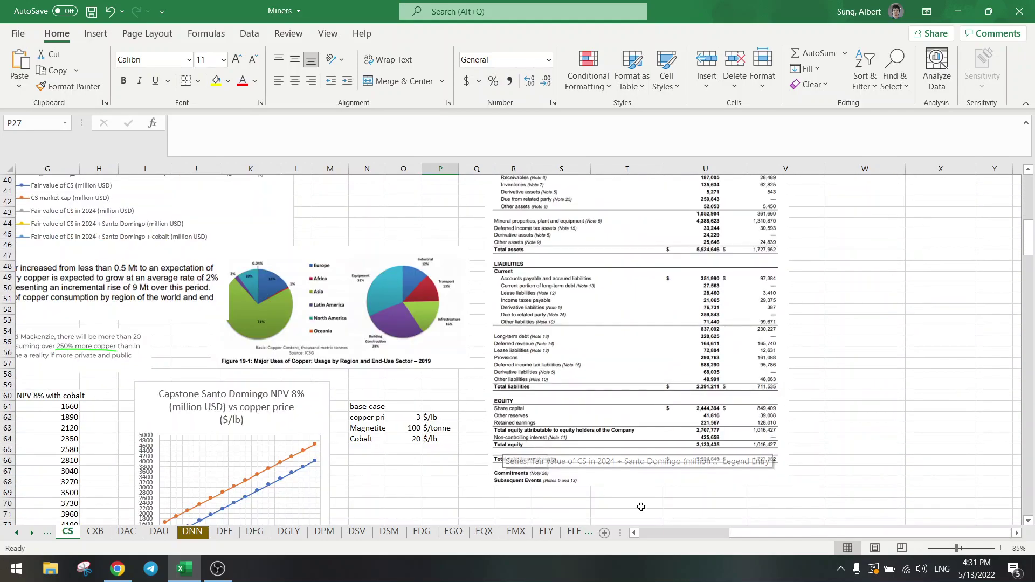
drag(777, 533, 616, 534)
scroll(610, 449, down, 4)
scroll(611, 449, down, 8)
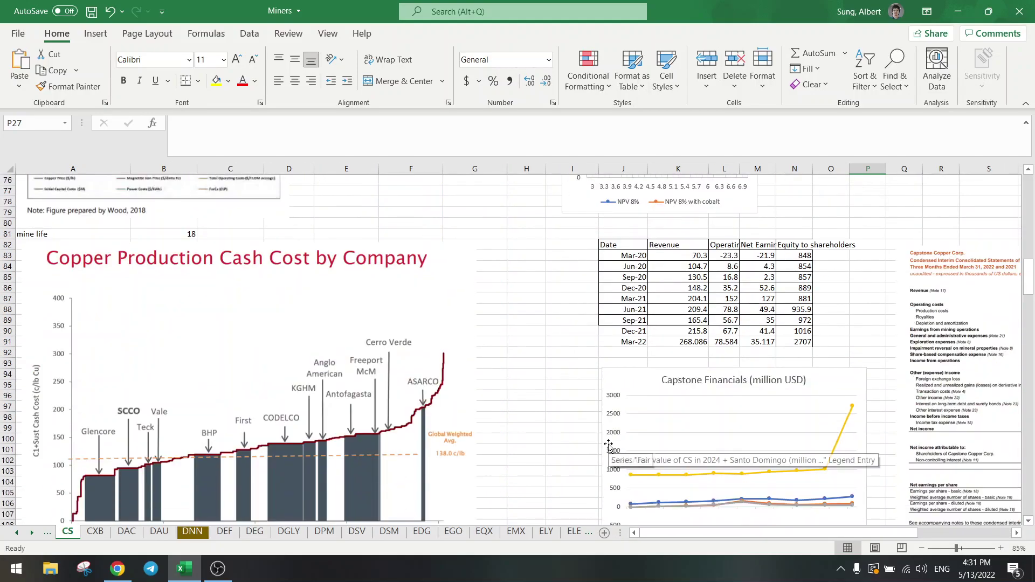
scroll(611, 449, down, 5)
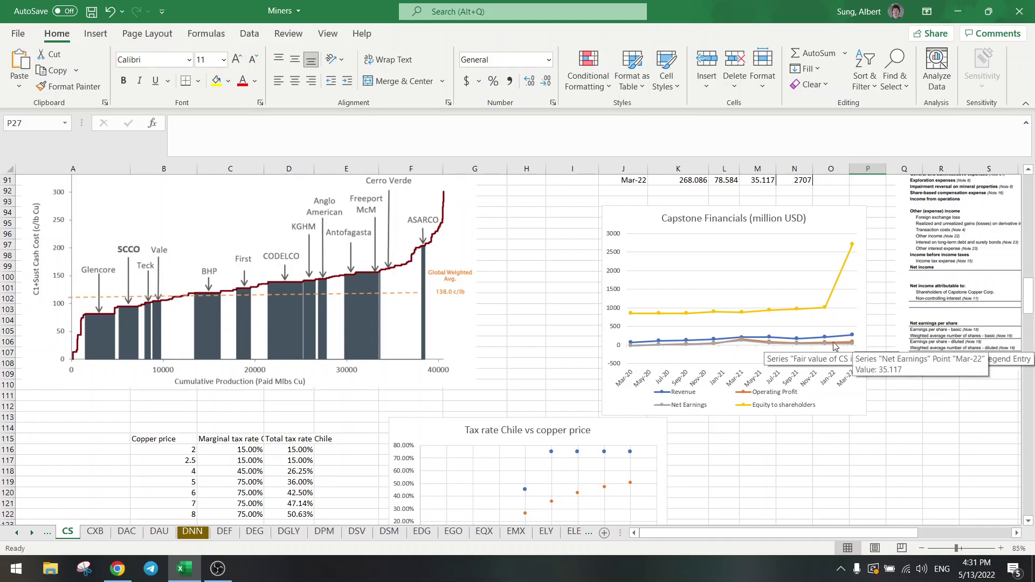
mouse_move(853, 345)
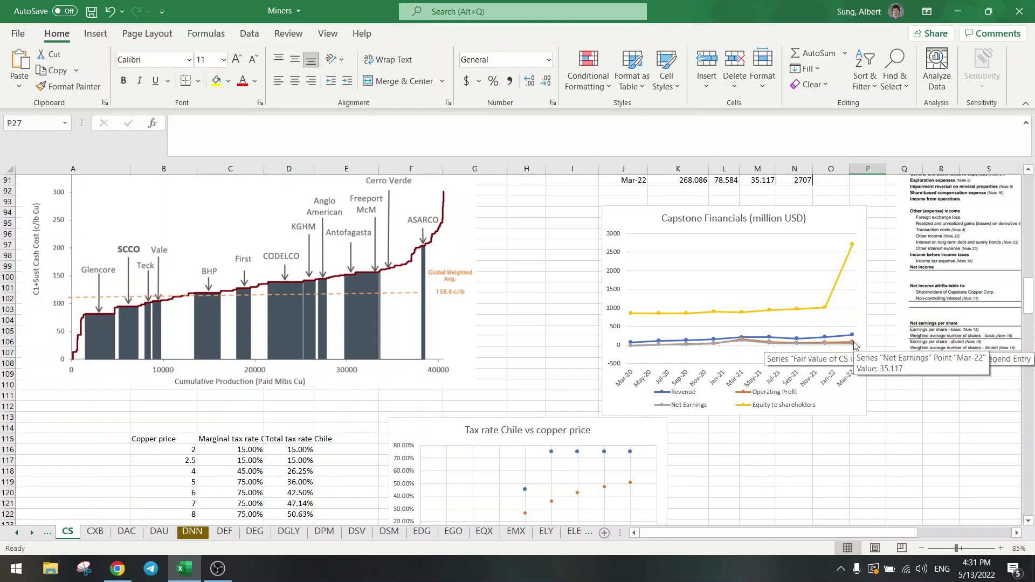
click(889, 386)
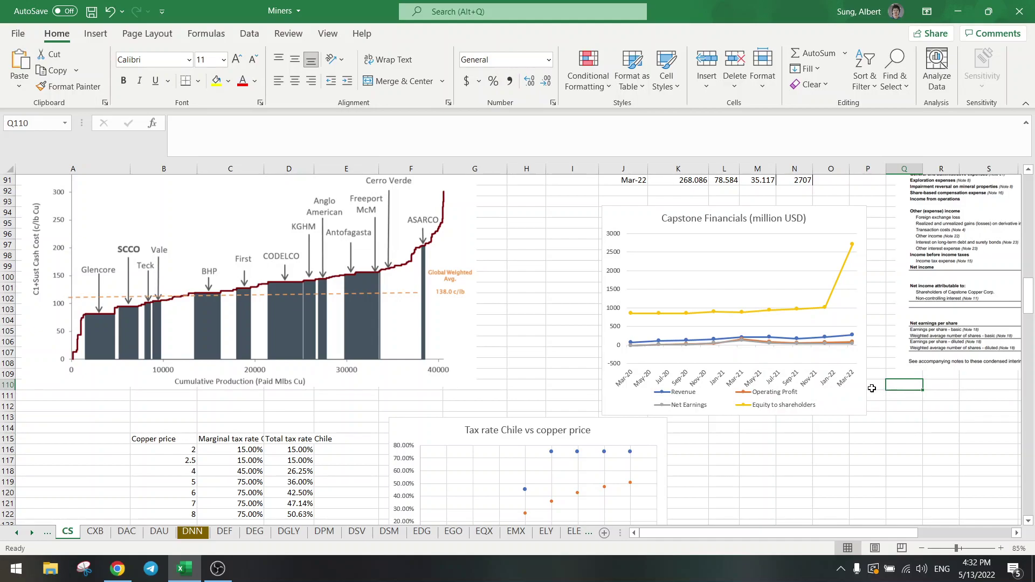
scroll(872, 388, up, 2)
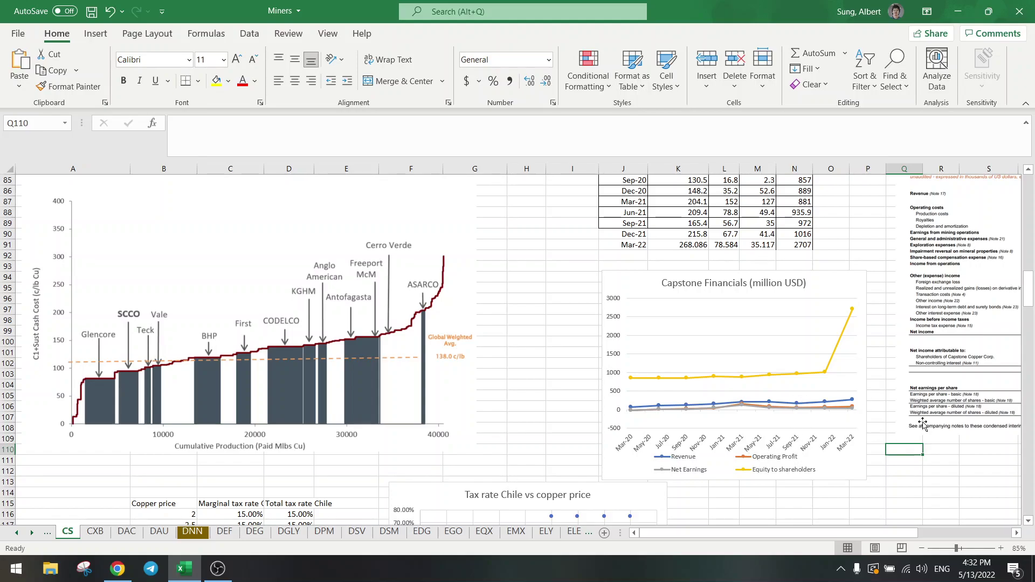
drag(1029, 281, 1027, 180)
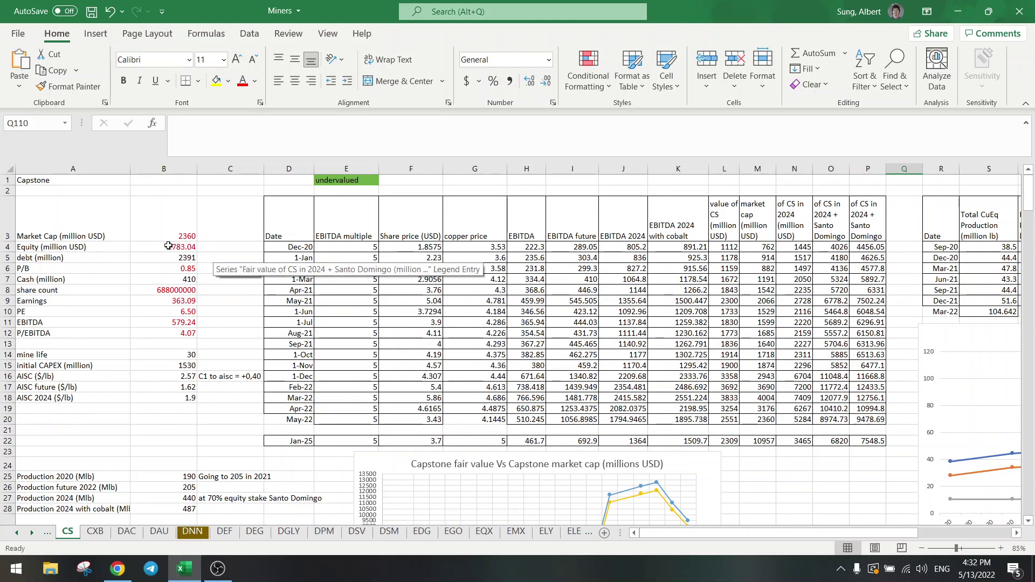
Inspect the formulas behind Equity, Market Cap, P/B and the Apr-22 future EBITDA
click(169, 247)
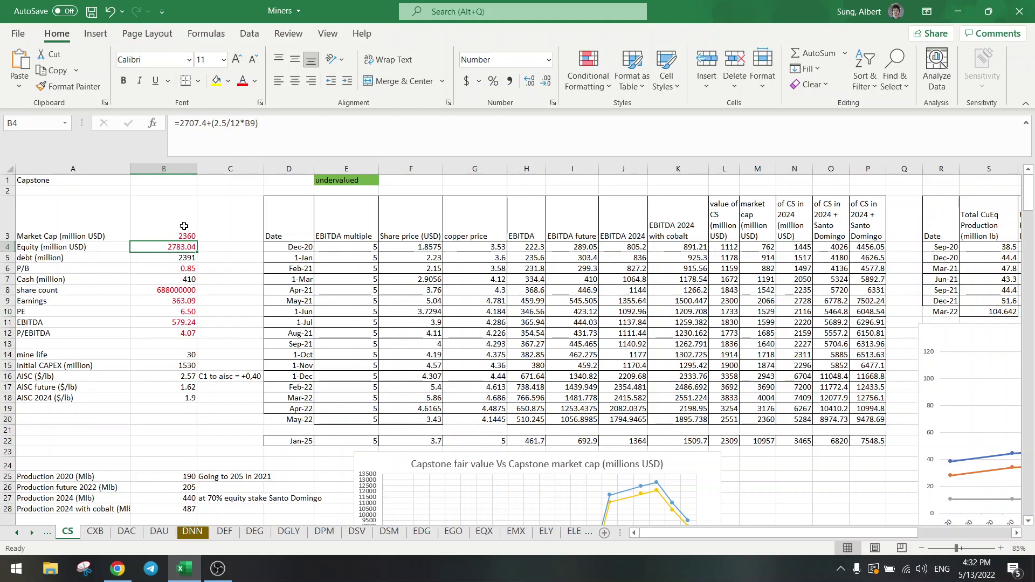
click(183, 226)
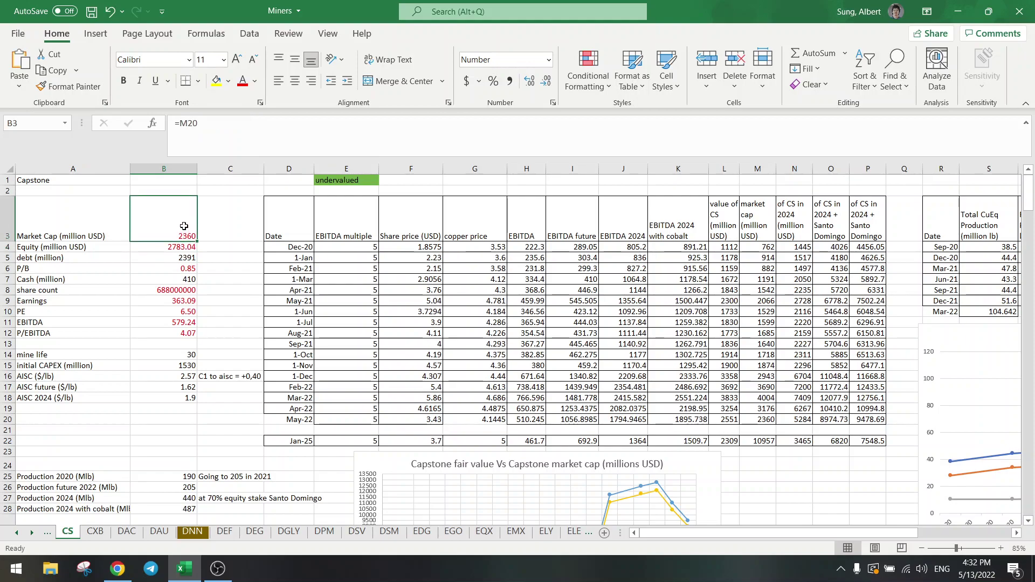
click(175, 268)
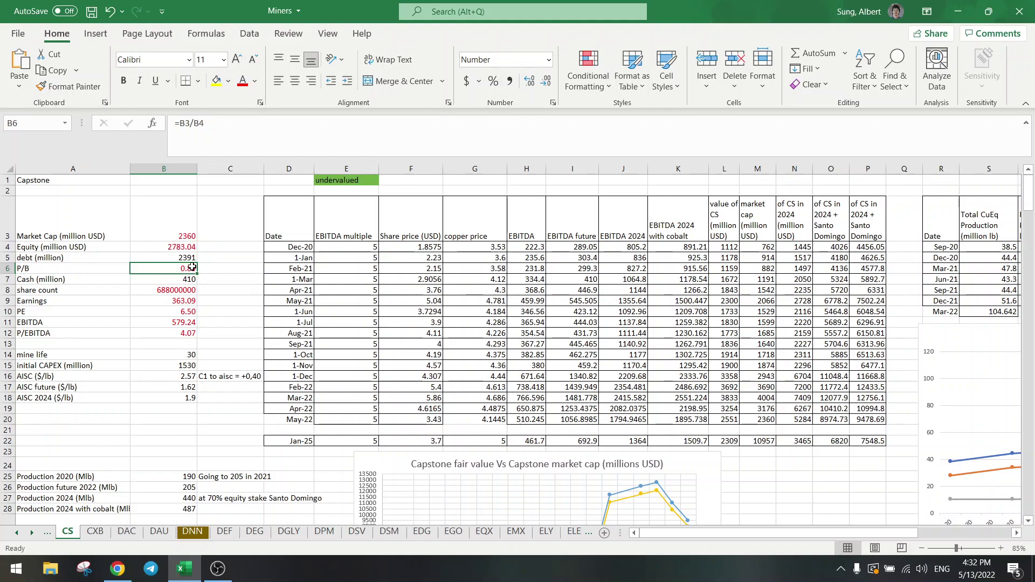
click(572, 411)
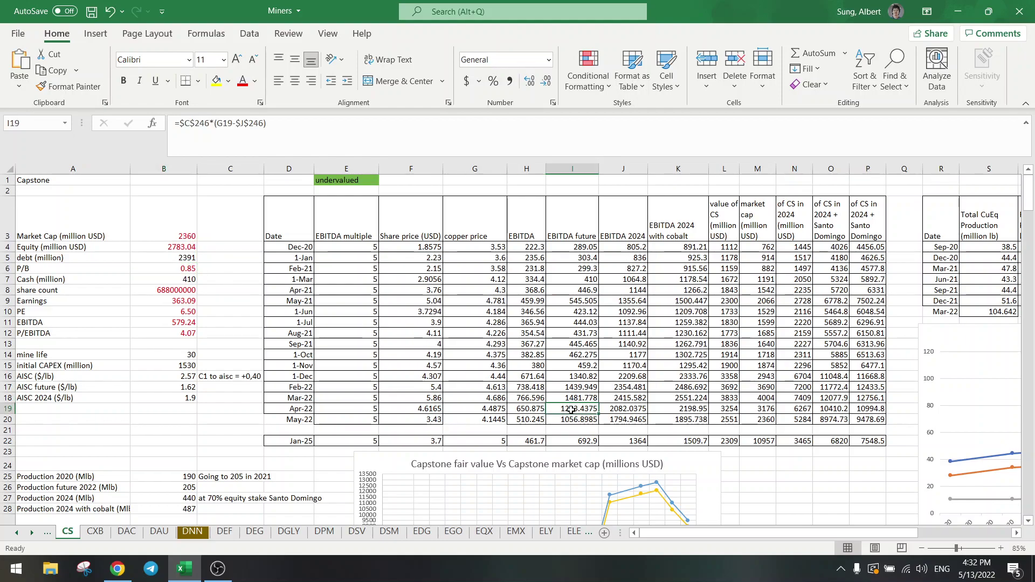
scroll(502, 412, down, 2)
scroll(627, 392, down, 3)
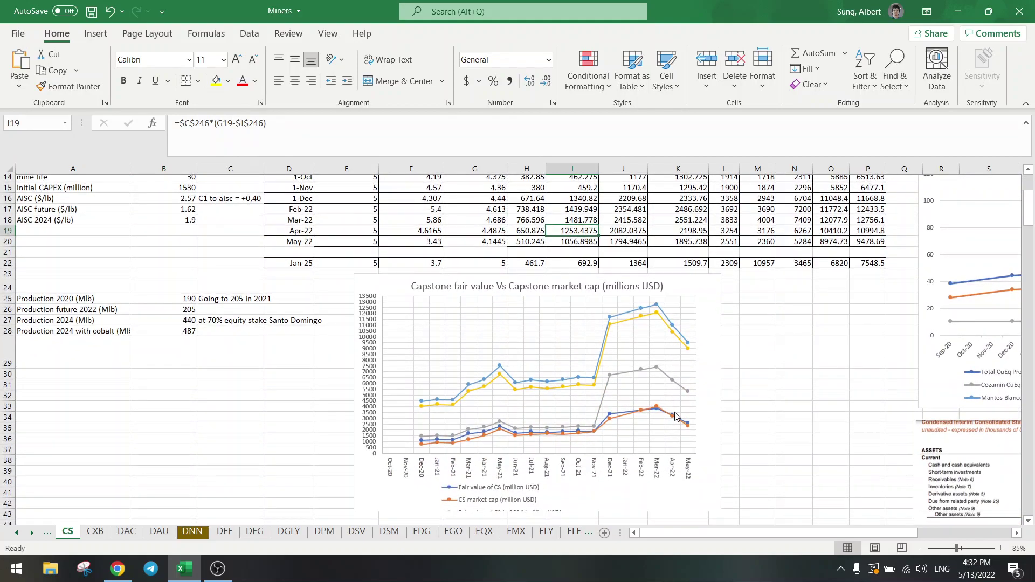
Select the Fair value of CS chart series to view its SERIES formula, then deselect
click(688, 409)
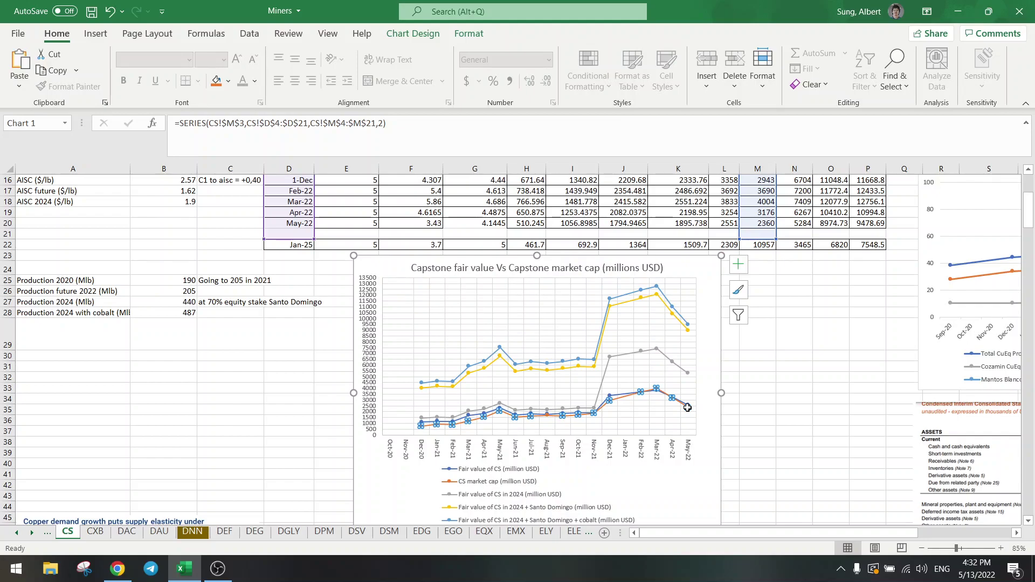
click(753, 420)
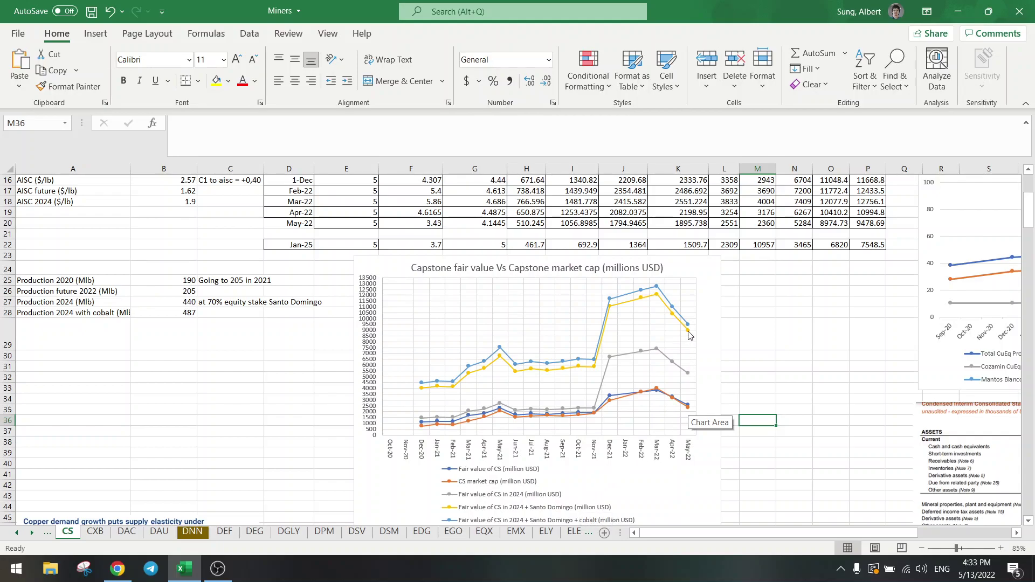
mouse_move(687, 330)
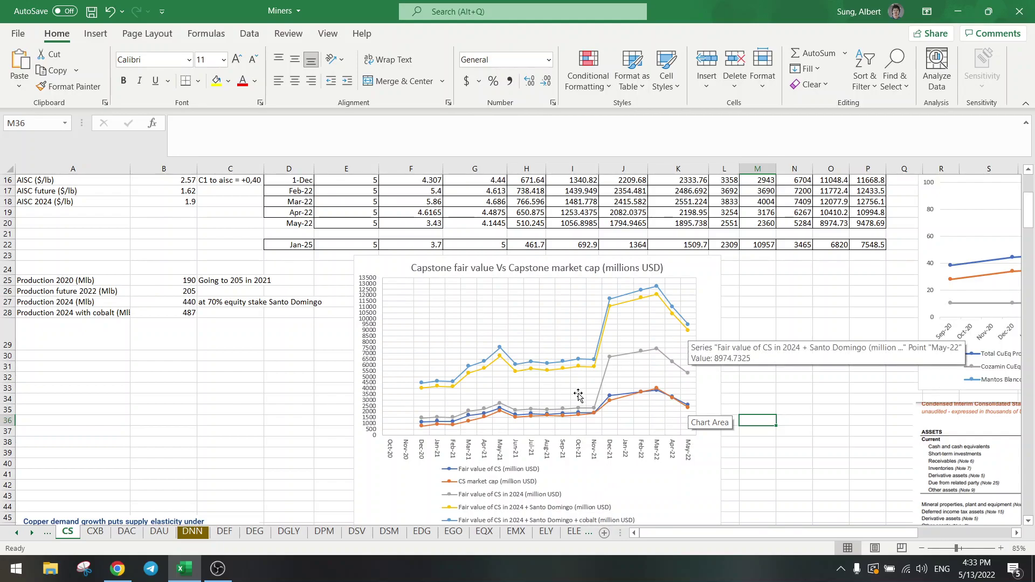
Scroll to the Mantos Blancos overview and back up to the valuation table showing market cap 2360
click(755, 377)
scroll(754, 378, down, 2)
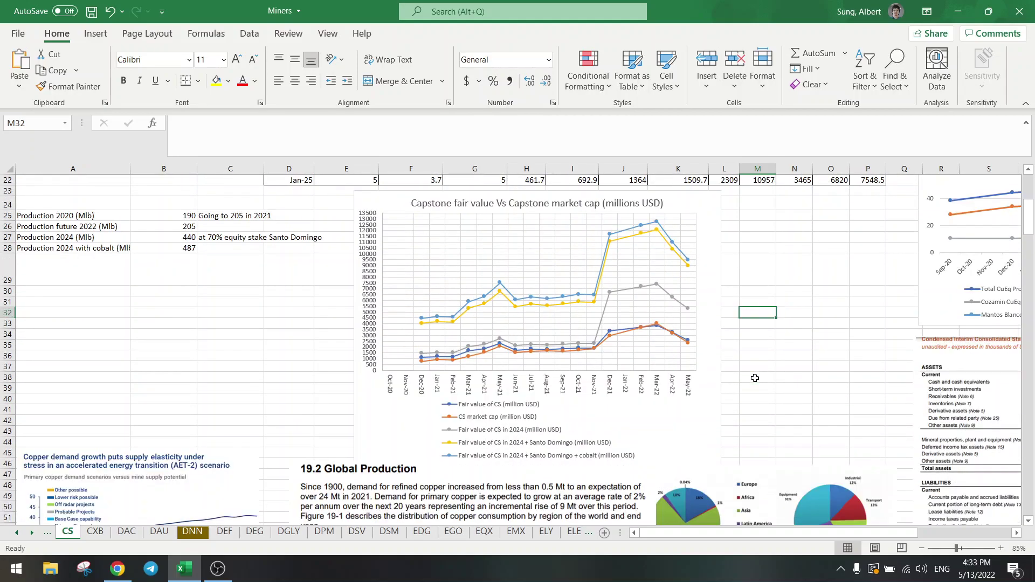
scroll(754, 378, down, 8)
scroll(754, 377, down, 8)
scroll(756, 382, down, 5)
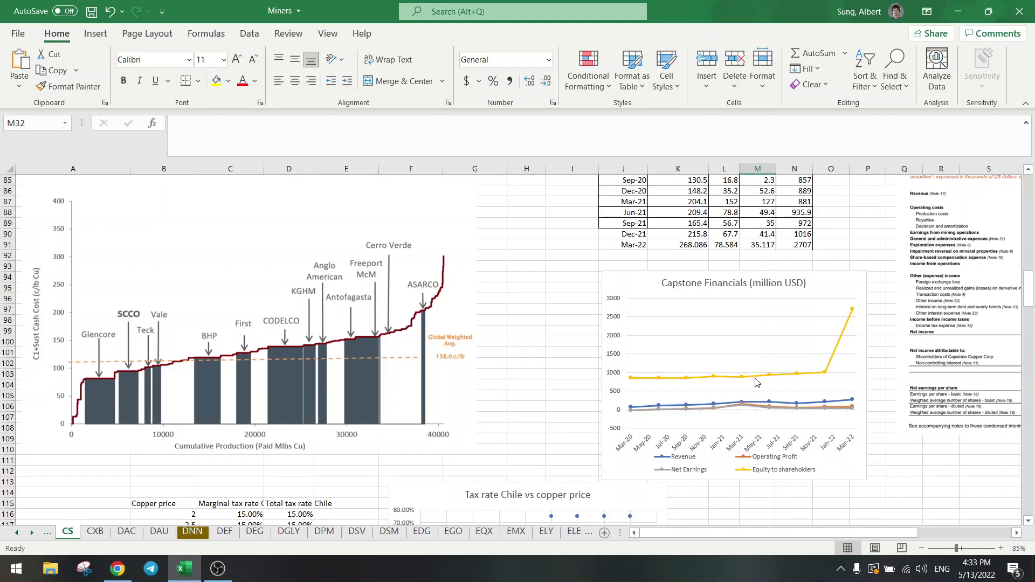
scroll(756, 383, down, 7)
scroll(757, 382, down, 6)
scroll(755, 383, down, 5)
scroll(757, 382, down, 5)
scroll(756, 382, down, 7)
scroll(756, 382, down, 7)
scroll(756, 382, down, 6)
scroll(755, 378, down, 6)
scroll(755, 378, down, 6)
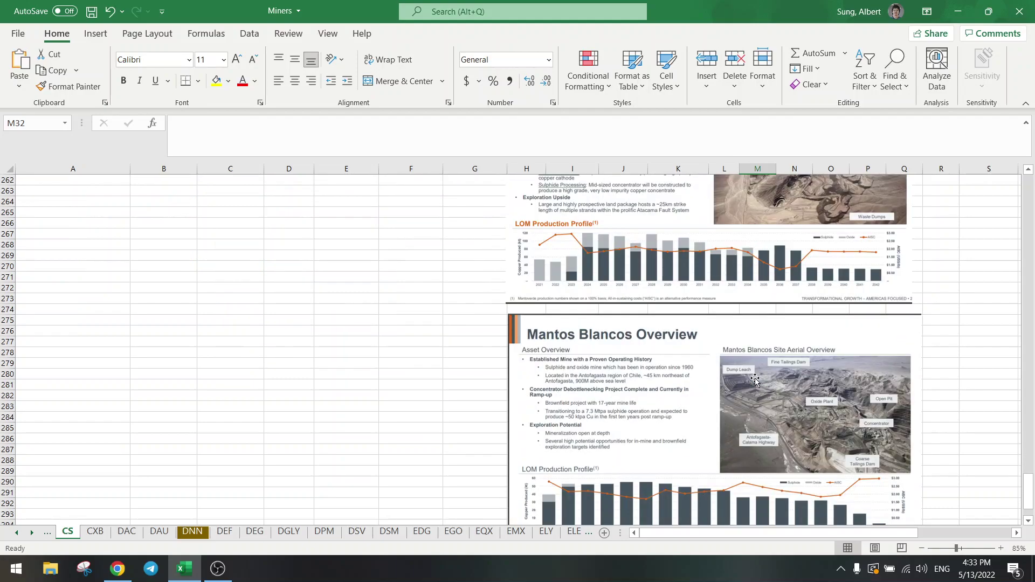
drag(1027, 490, 1027, 186)
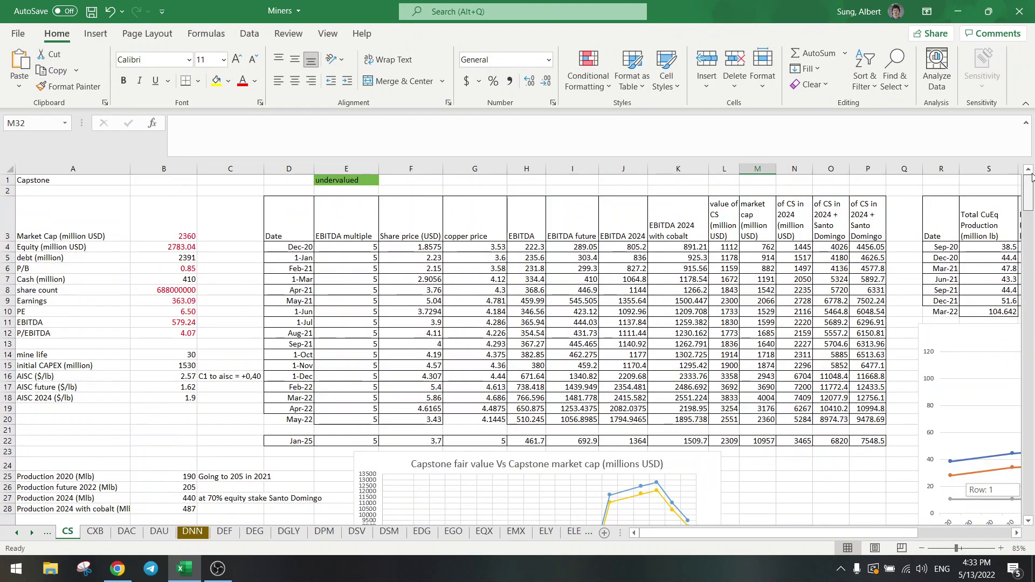